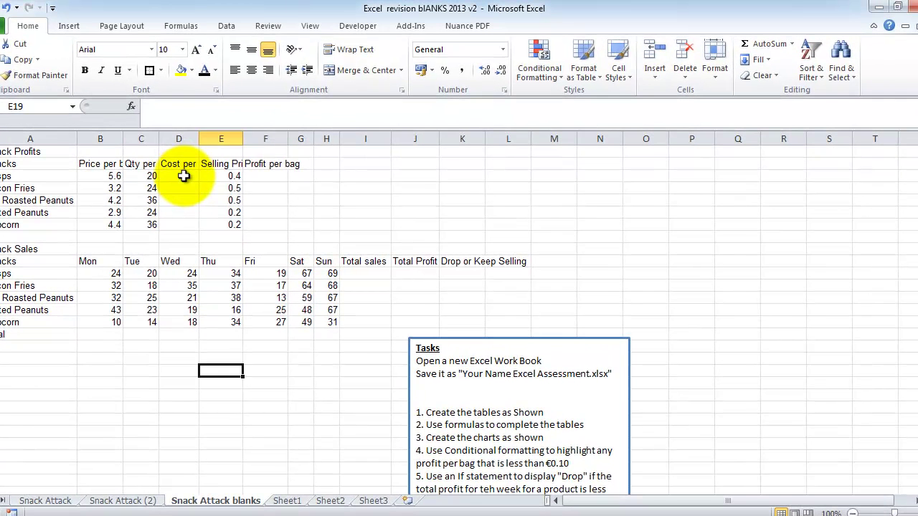
Examine the completed Snack Attack (2) sheet, including the IF formula in K11, the Daily Sales chart and the task list.
{"action": "left_click", "coordinate": [183, 176]}
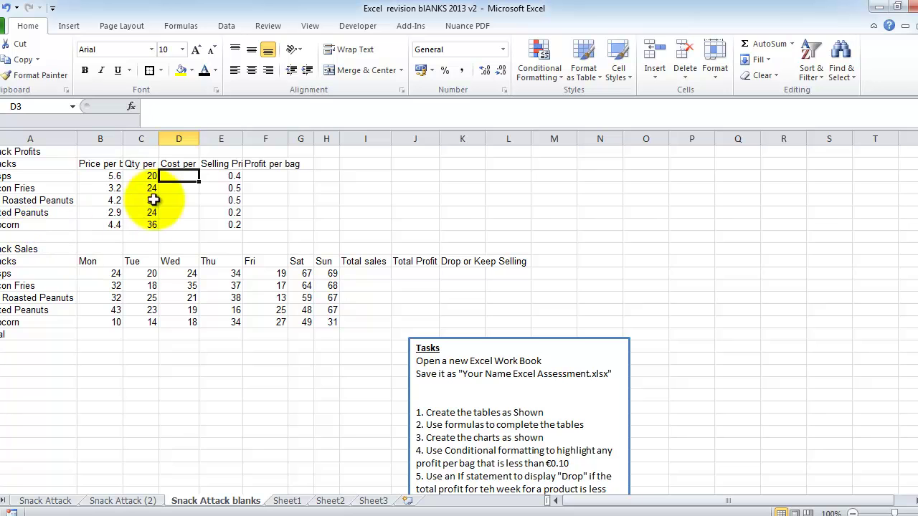
{"action": "left_click", "coordinate": [18, 151]}
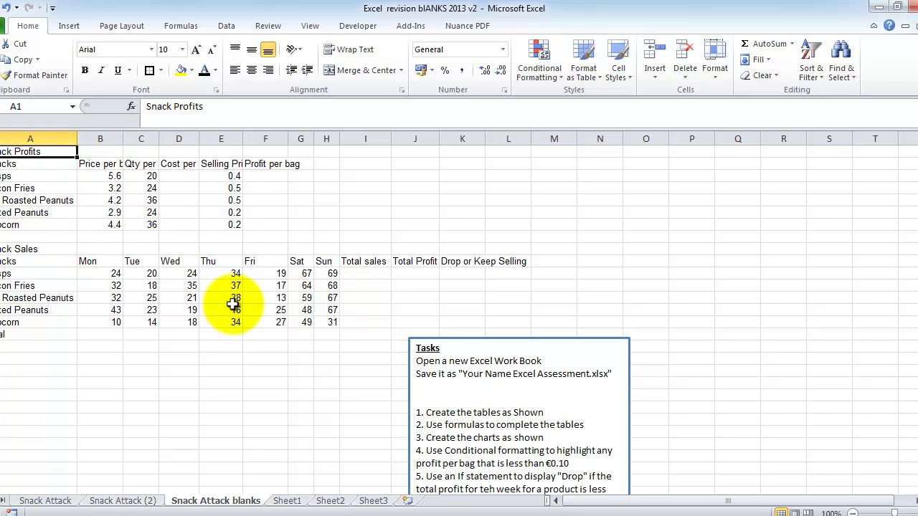
{"action": "left_click", "coordinate": [123, 501]}
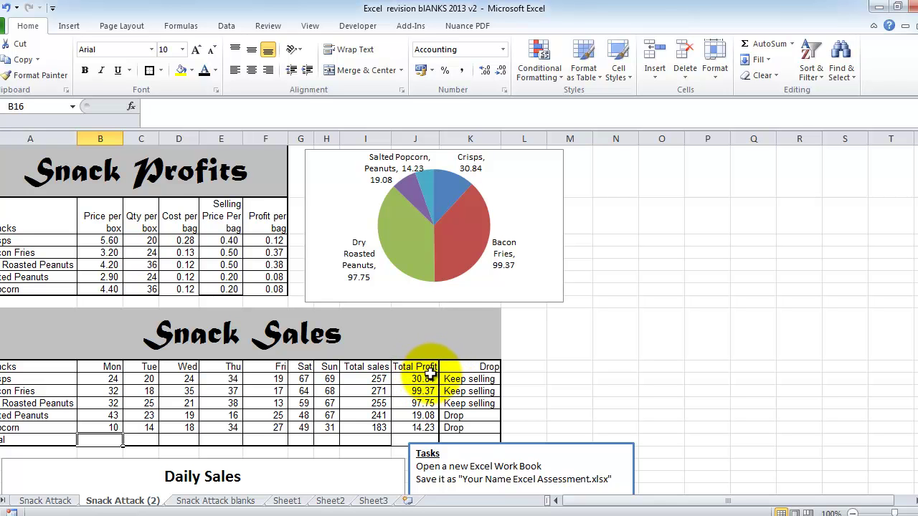
{"action": "left_click", "coordinate": [464, 380]}
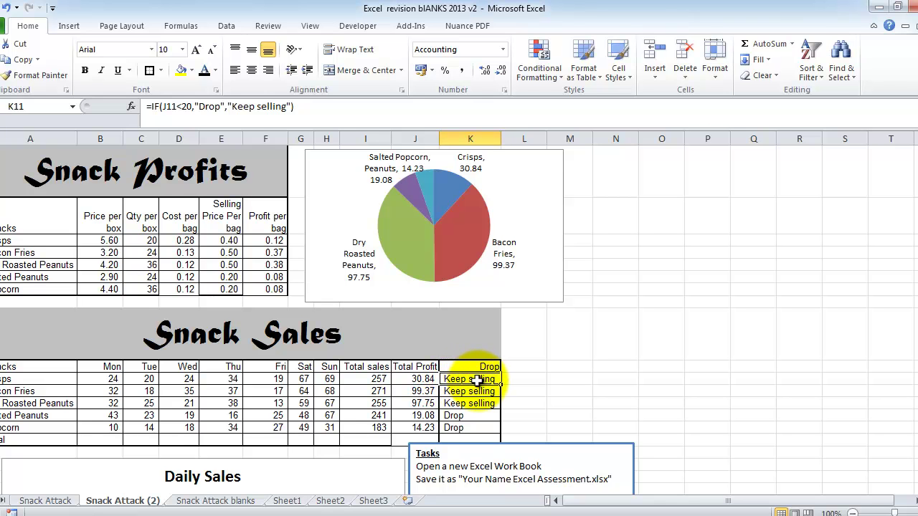
{"action": "scroll", "coordinate": [478, 380], "scroll_direction": "down", "scroll_amount": 3}
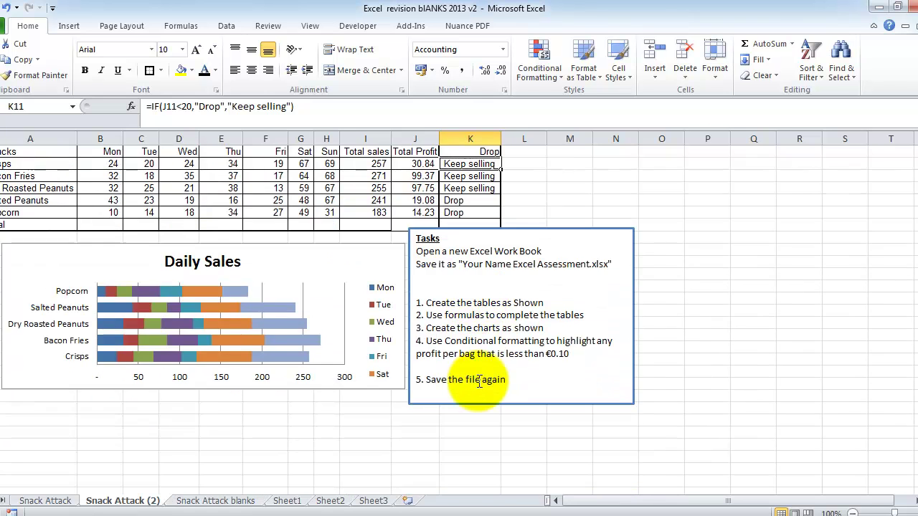
{"action": "scroll", "coordinate": [479, 382], "scroll_direction": "up", "scroll_amount": 6}
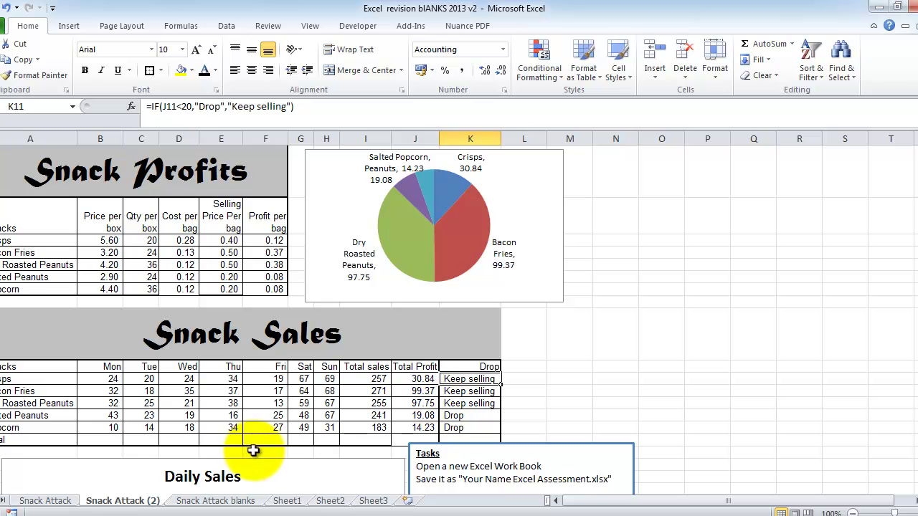
On the Snack Attack blanks sheet, wrap the text of the Snack Profits column headings in B2:G2.
{"action": "left_click", "coordinate": [247, 503]}
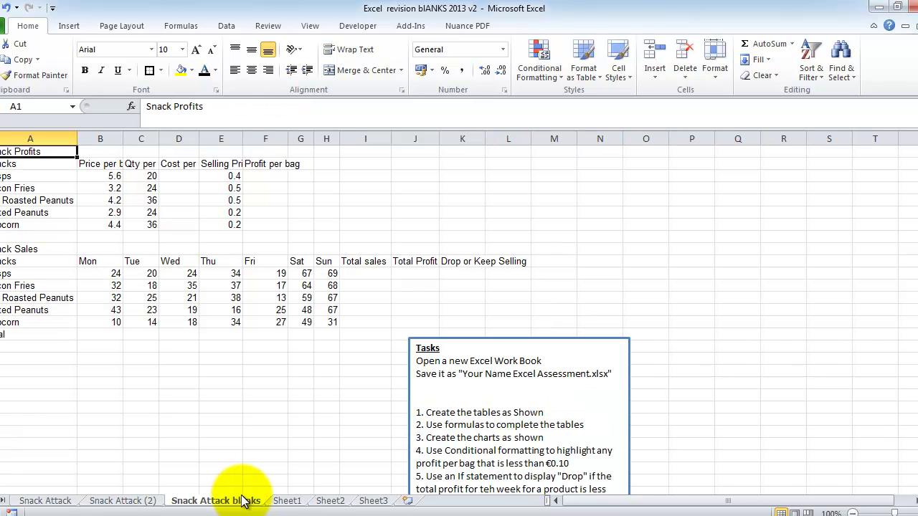
{"action": "left_click", "coordinate": [180, 179]}
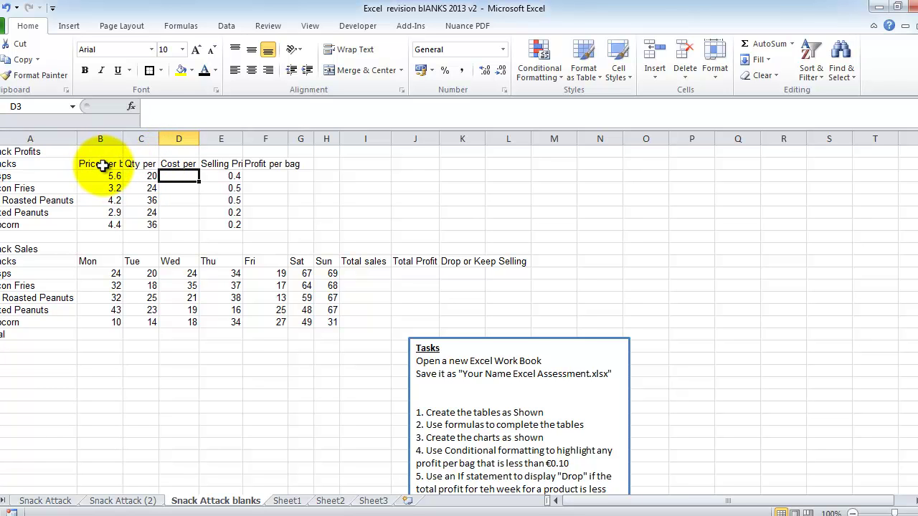
{"action": "left_click_drag", "start_coordinate": [103, 165], "coordinate": [301, 163]}
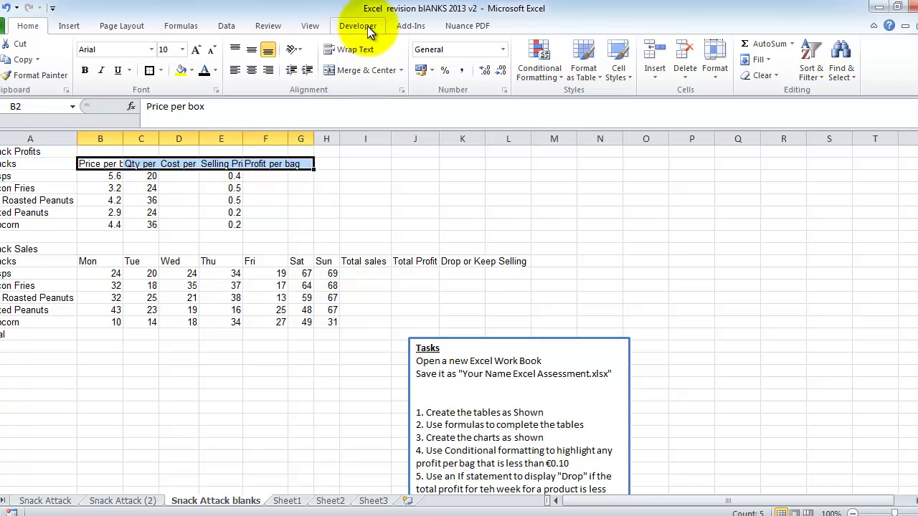
{"action": "left_click", "coordinate": [348, 50]}
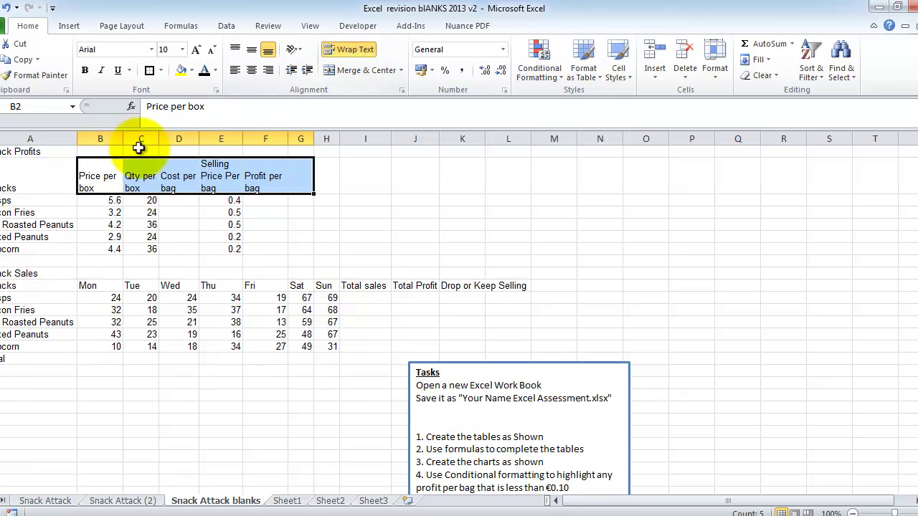
Calculate the cost per bag in D3 with =B3/C3 and fill the formula down to D7.
{"action": "left_click", "coordinate": [179, 201]}
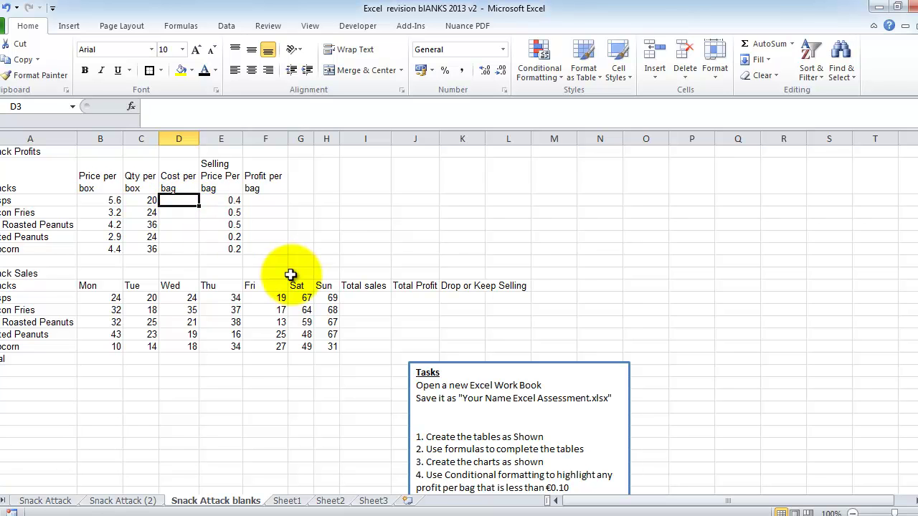
{"action": "type", "text": "=B3"}
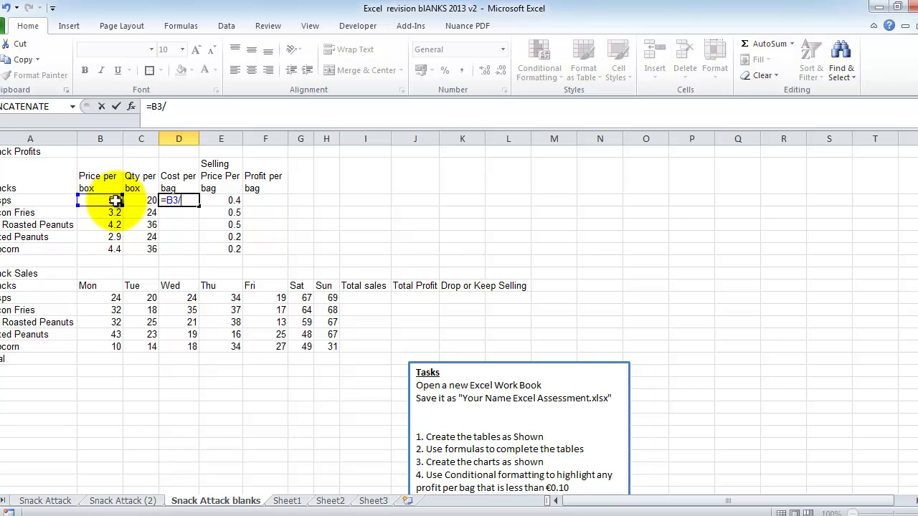
{"action": "type", "text": "/"}
{"action": "left_click", "coordinate": [144, 201]}
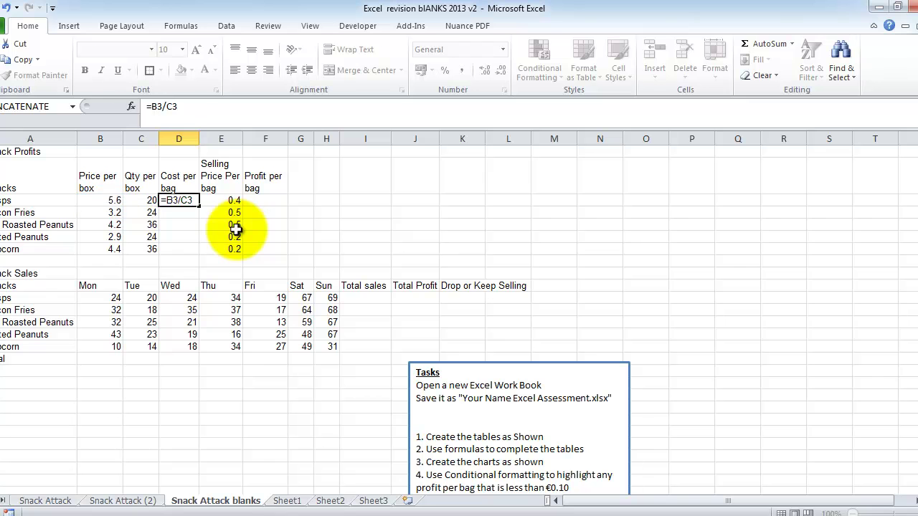
{"action": "key", "text": "Return"}
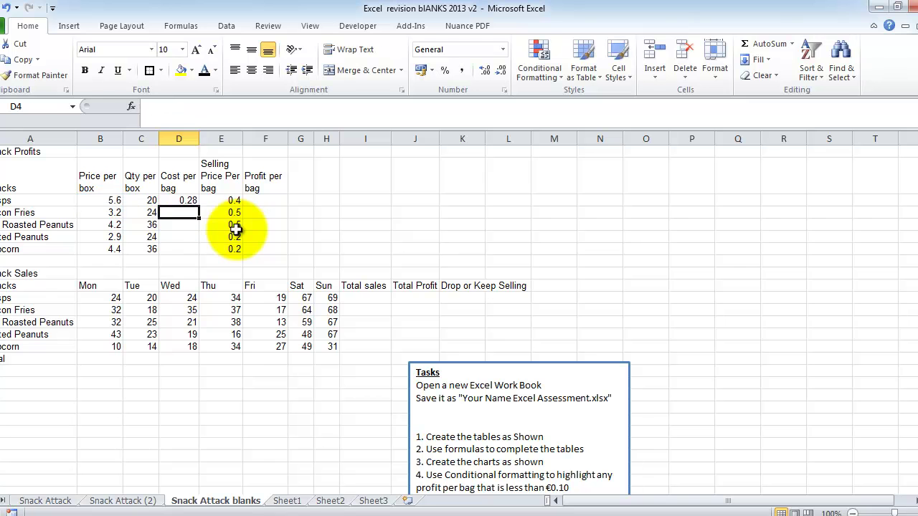
{"action": "left_click", "coordinate": [192, 202]}
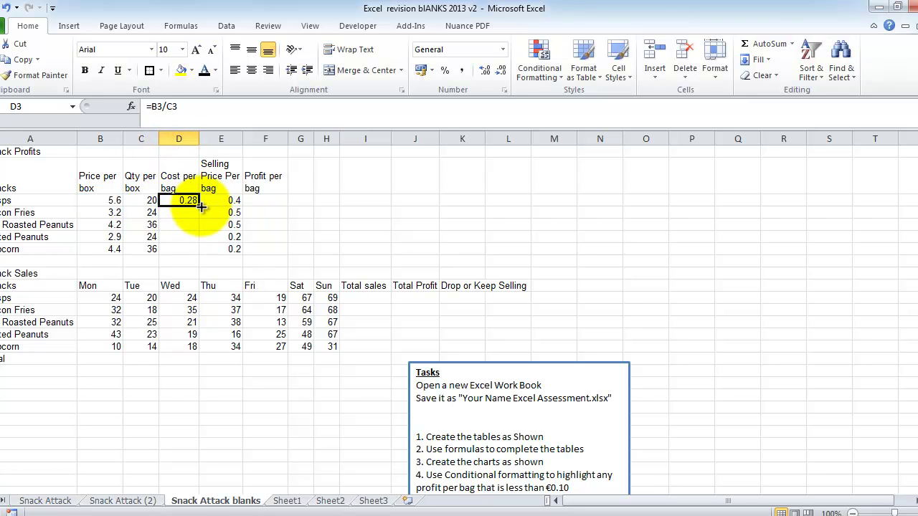
{"action": "left_click_drag", "start_coordinate": [202, 207], "coordinate": [200, 248]}
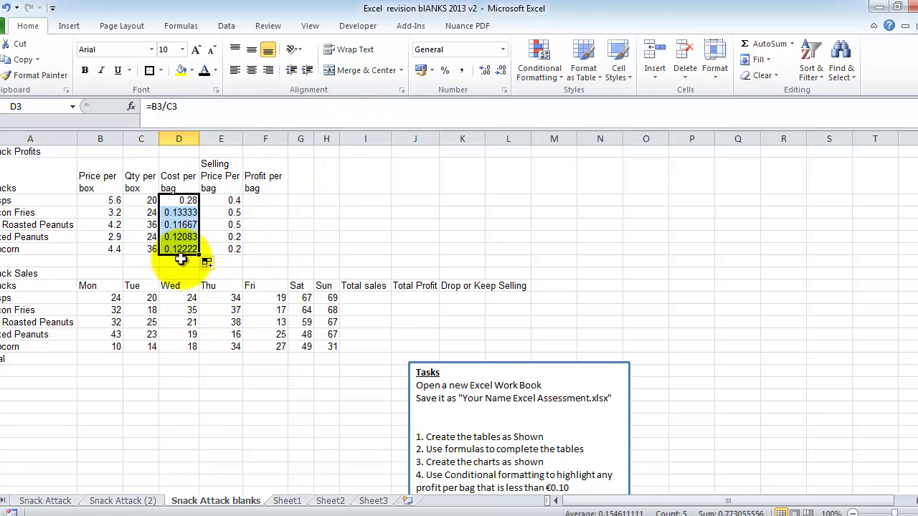
Apply the comma number style to the cost per bag values in D3:D7 and the selling prices in E3:E7.
{"action": "left_click", "coordinate": [464, 75]}
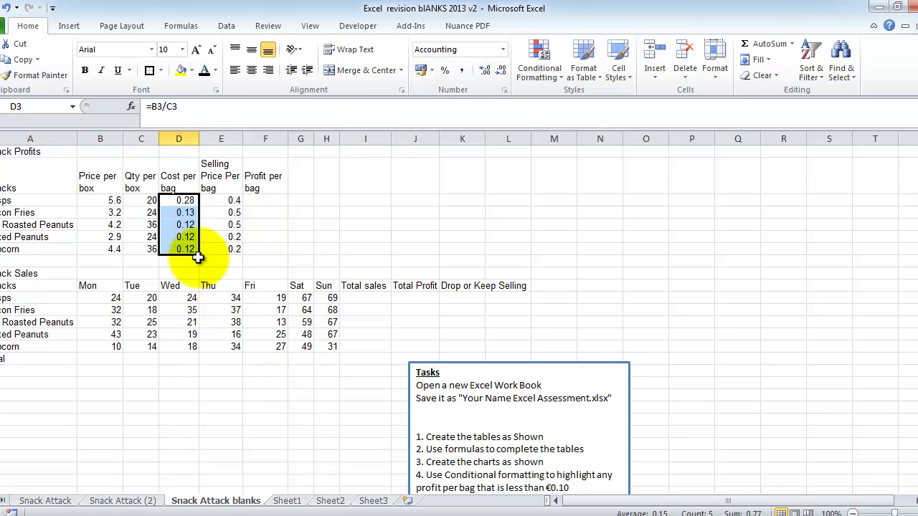
{"action": "left_click", "coordinate": [239, 200]}
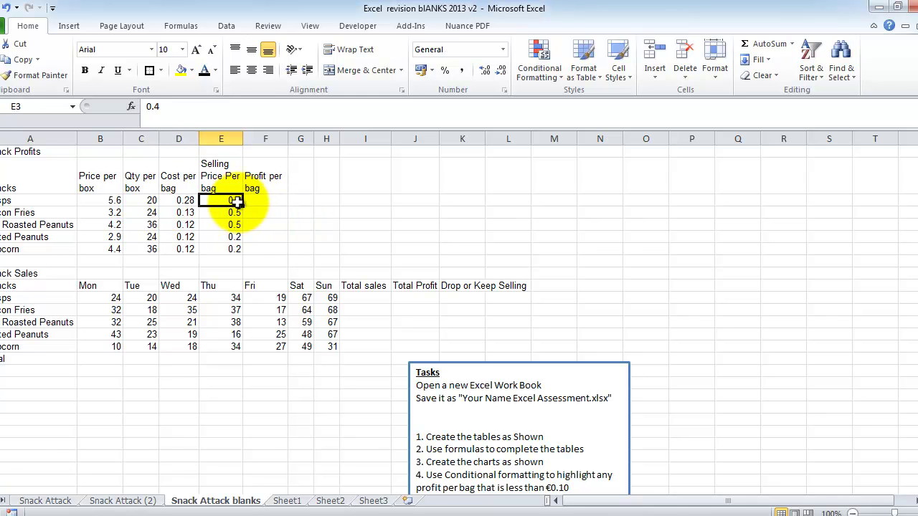
{"action": "left_click_drag", "start_coordinate": [236, 200], "coordinate": [230, 247]}
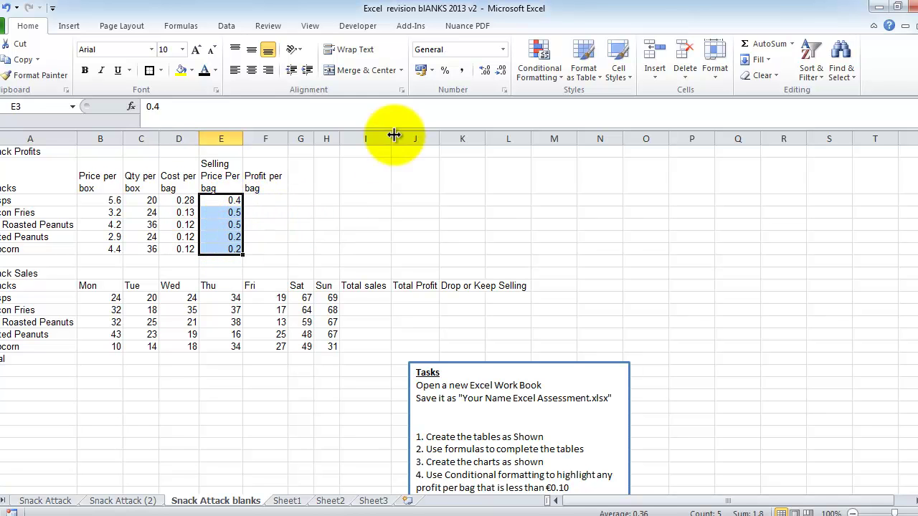
{"action": "left_click", "coordinate": [462, 70]}
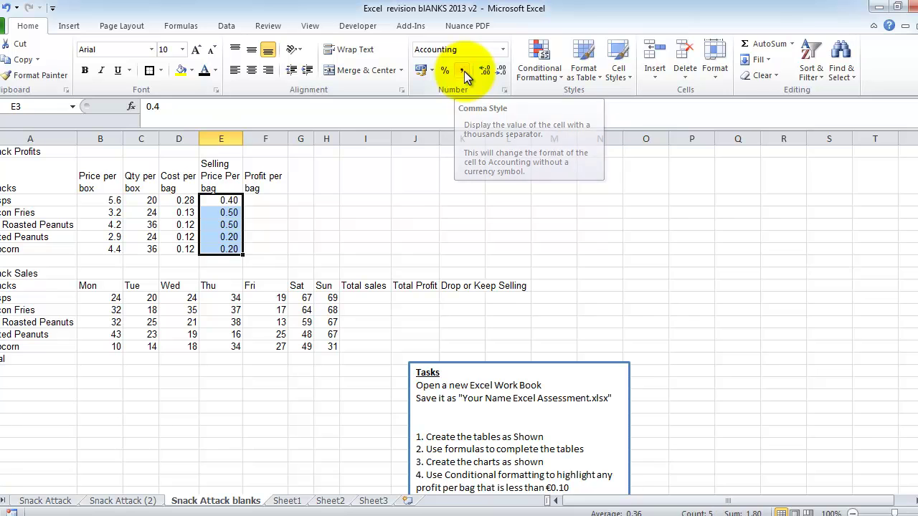
Calculate the profit per bag in F3 with =E3-D3 and fill the formula down to F7.
{"action": "left_click", "coordinate": [269, 200]}
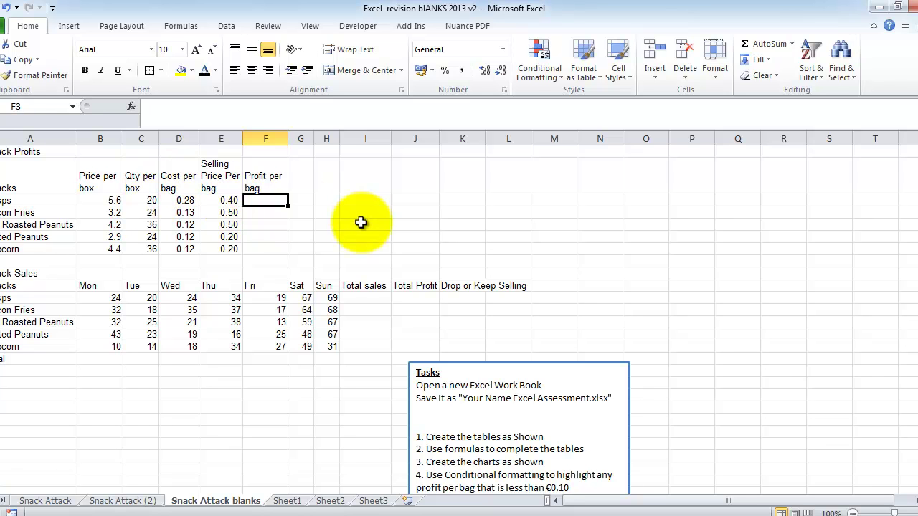
{"action": "type", "text": "="}
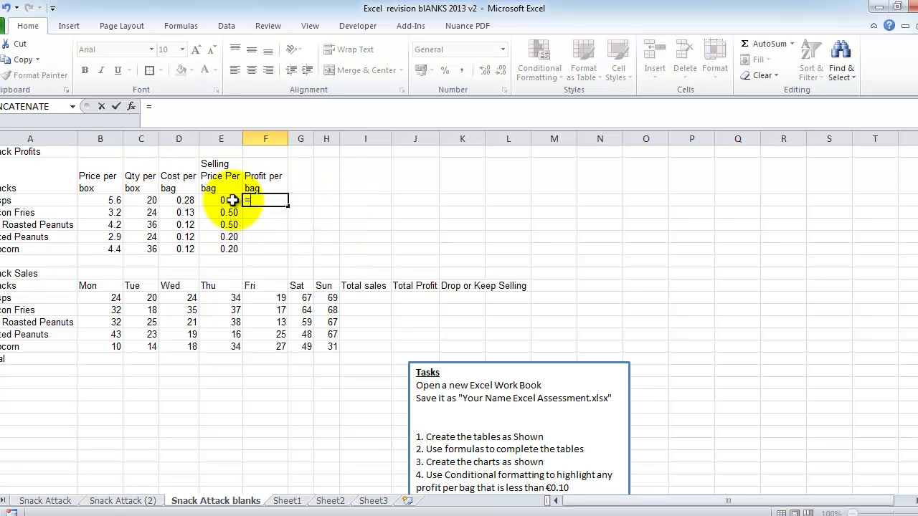
{"action": "type", "text": "E3-"}
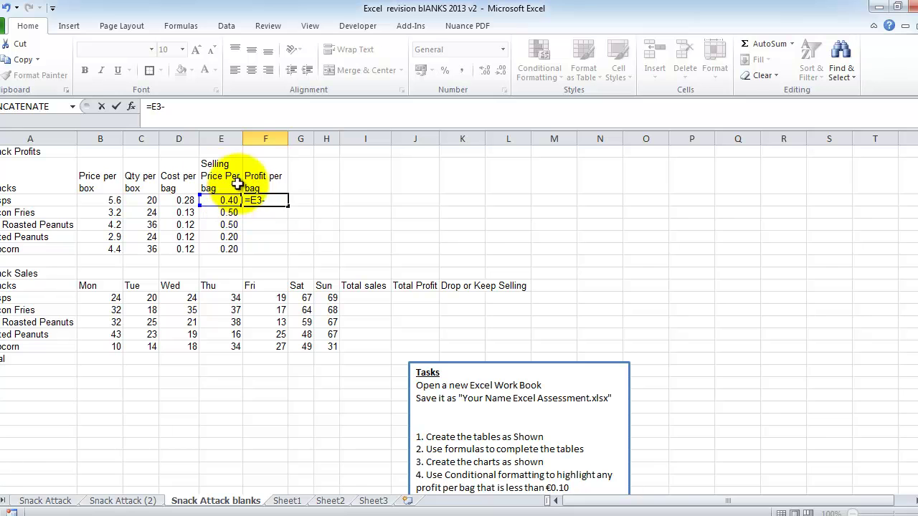
{"action": "left_click", "coordinate": [184, 201]}
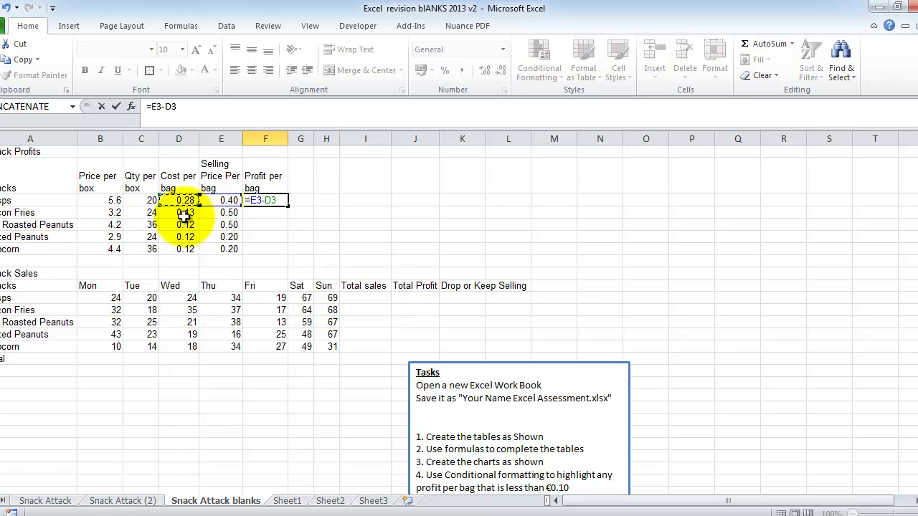
{"action": "key", "text": "Return"}
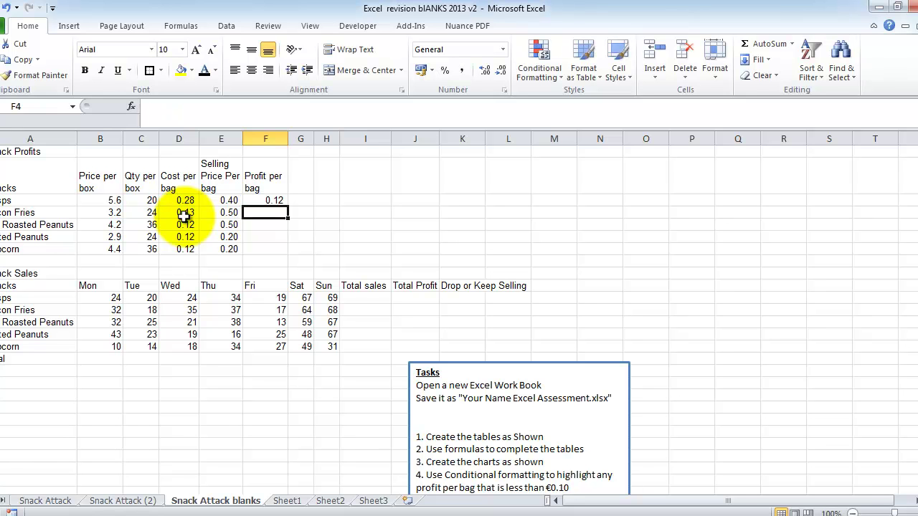
{"action": "left_click", "coordinate": [281, 200]}
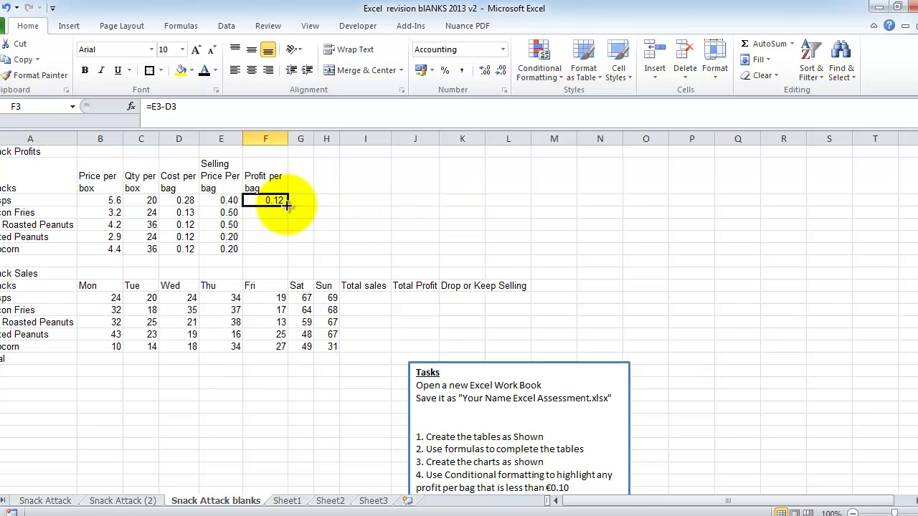
{"action": "left_click_drag", "start_coordinate": [287, 205], "coordinate": [289, 252]}
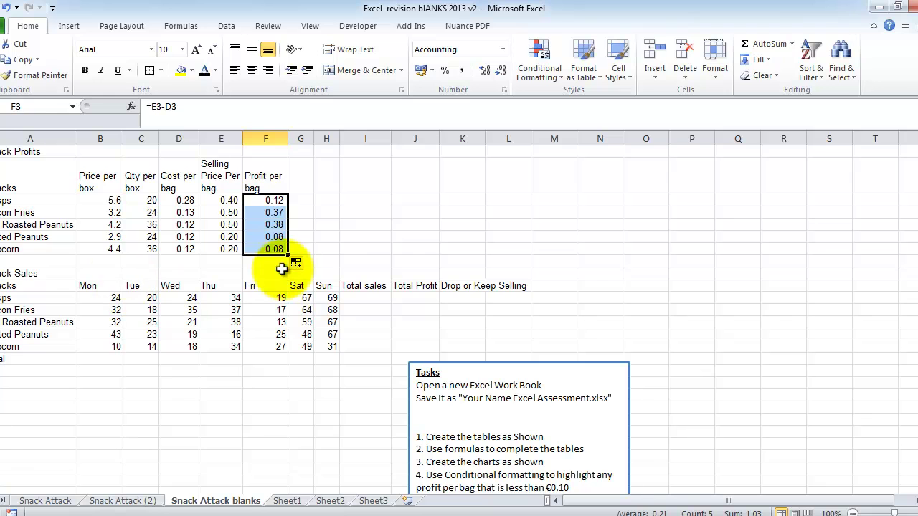
Total the weekly sales in I11 with =SUM(B11:H11) and fill the formula down to I15.
{"action": "left_click", "coordinate": [382, 298]}
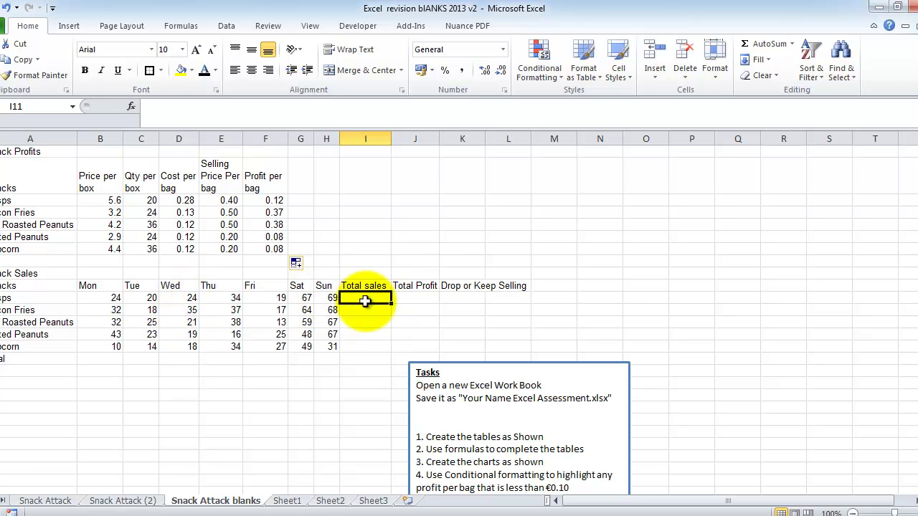
{"action": "left_click", "coordinate": [763, 48]}
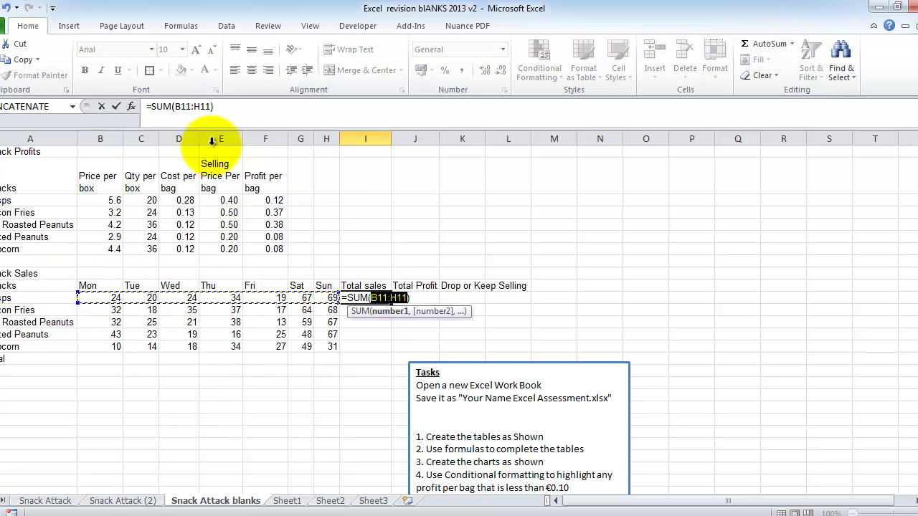
{"action": "left_click", "coordinate": [117, 106]}
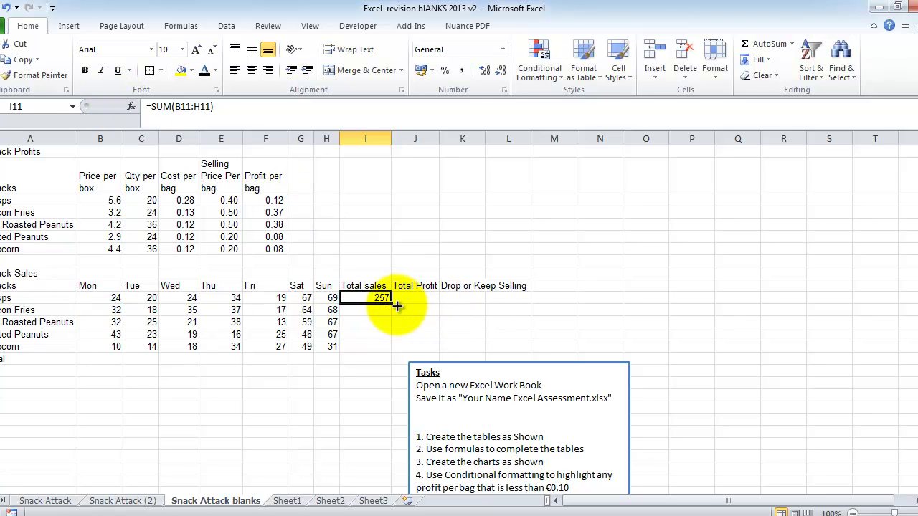
{"action": "left_click_drag", "start_coordinate": [391, 304], "coordinate": [391, 352]}
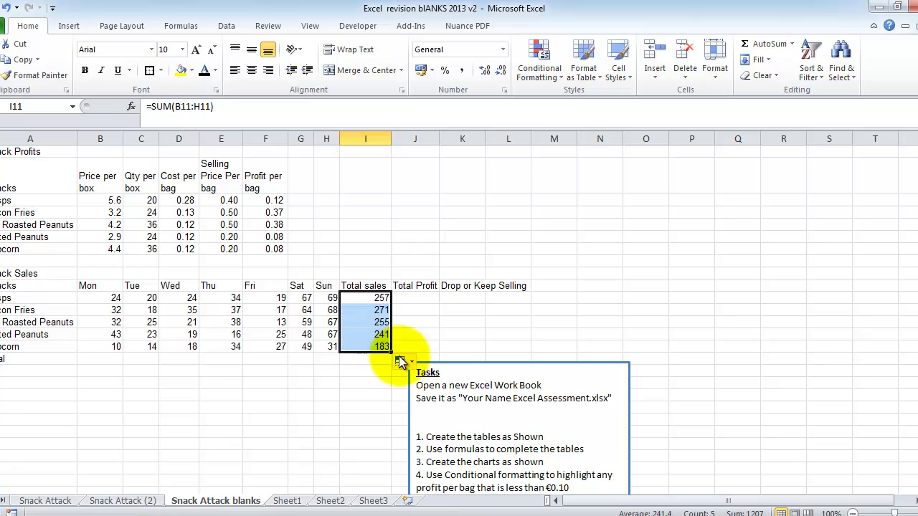
Calculate the total profit for the first snack in J11 with the formula =I11*F3.
{"action": "left_click", "coordinate": [420, 297]}
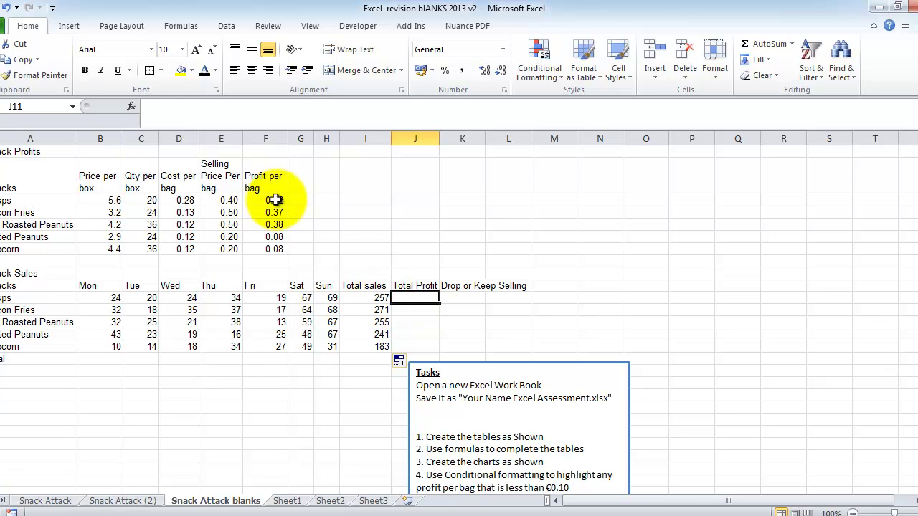
{"action": "type", "text": "="}
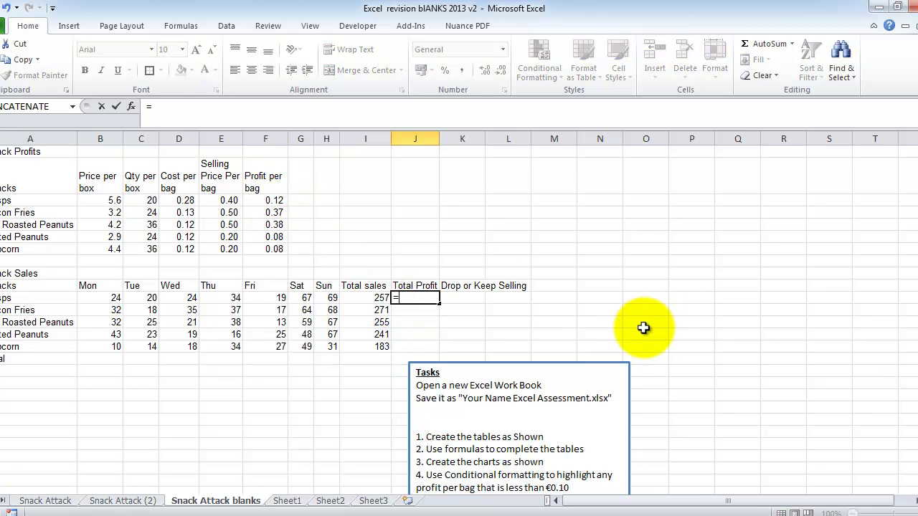
{"action": "left_click", "coordinate": [368, 296]}
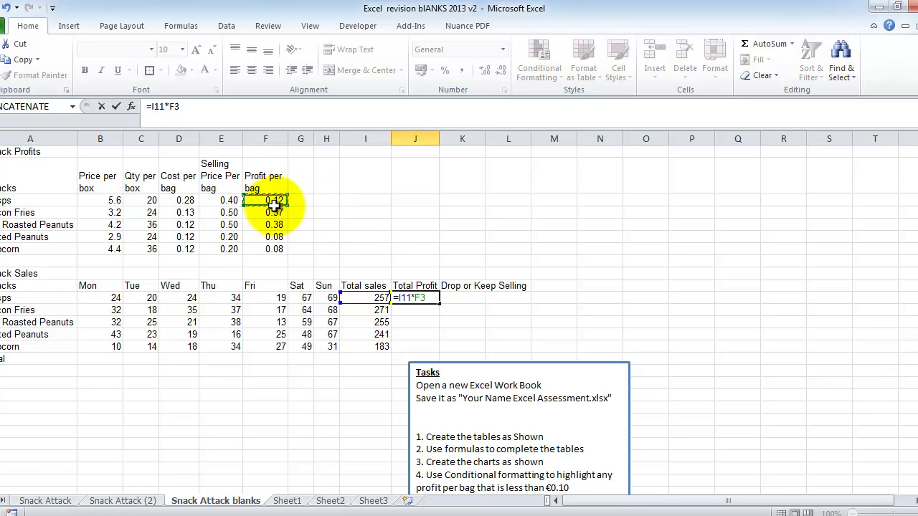
{"action": "key", "text": "Return"}
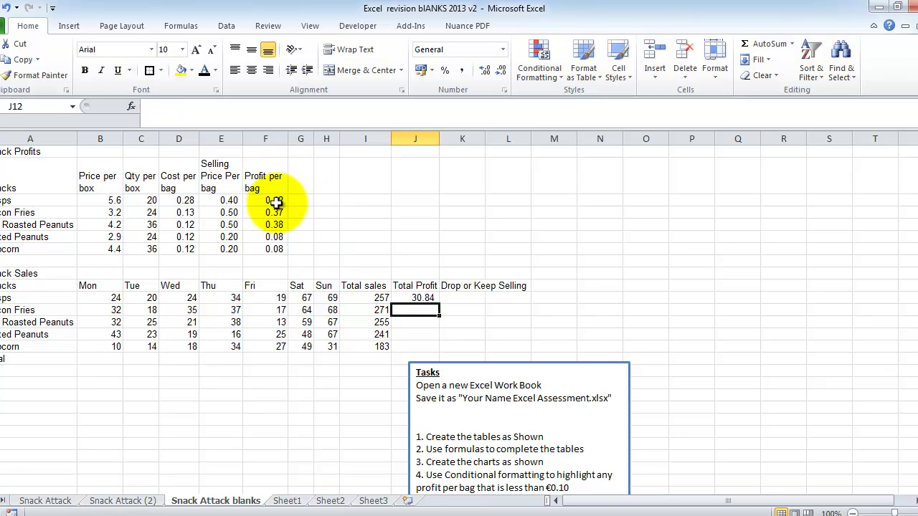
Fill the total profit formula in J11 down to J15 for the remaining snacks.
{"action": "left_click", "coordinate": [422, 300]}
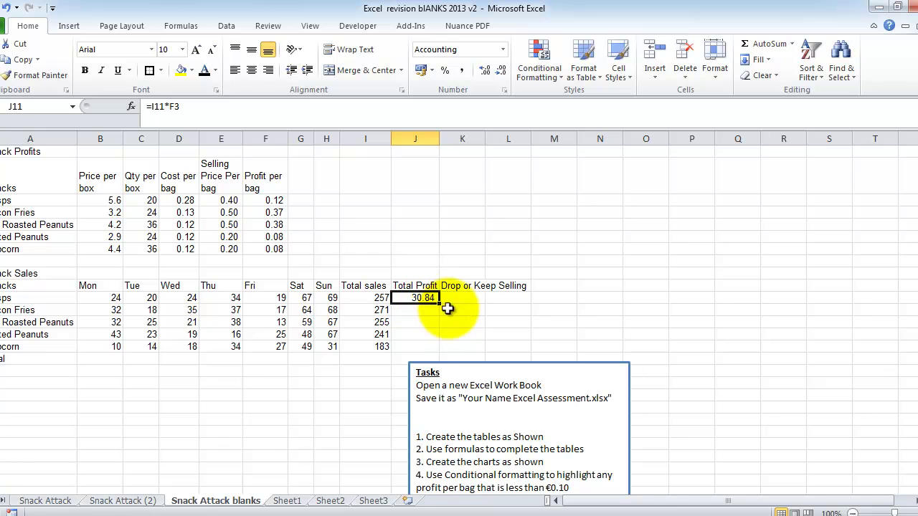
{"action": "left_click_drag", "start_coordinate": [440, 304], "coordinate": [438, 351]}
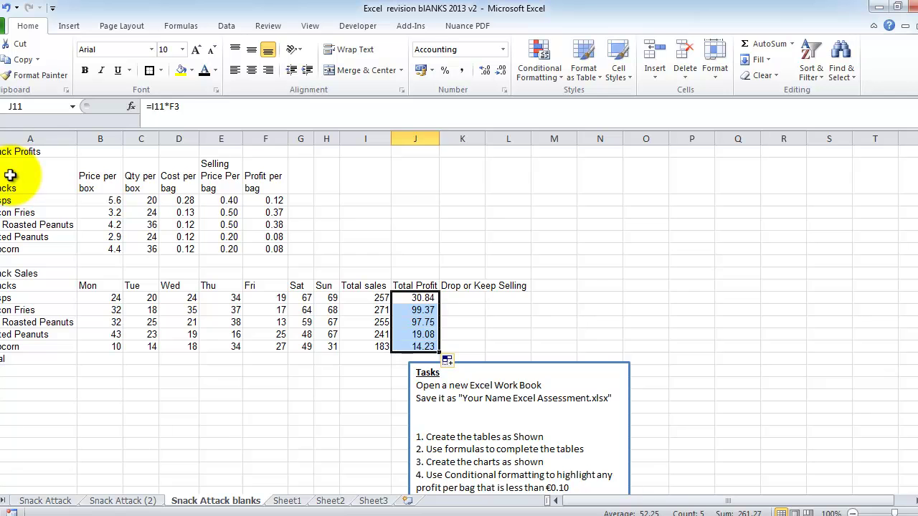
Apply all borders and a thick box border to the Snack Profits table in A2:F7.
{"action": "left_click_drag", "start_coordinate": [10, 175], "coordinate": [262, 250]}
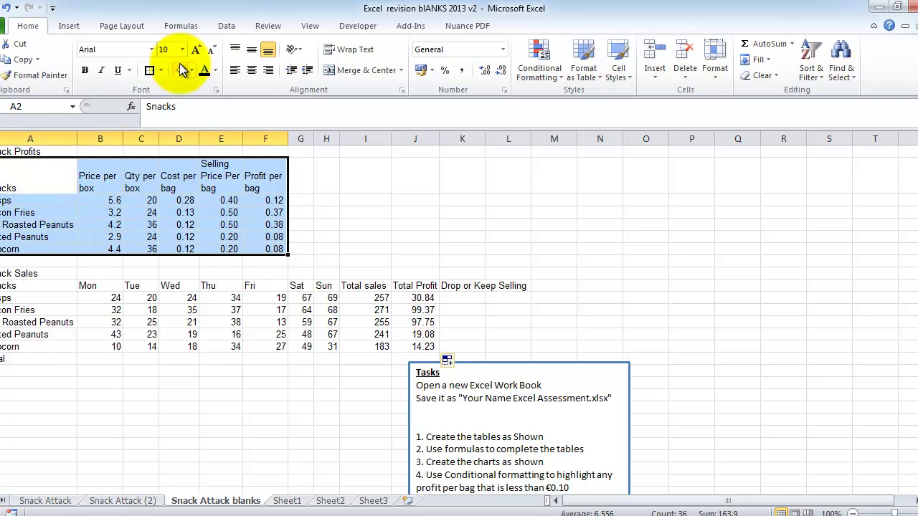
{"action": "left_click", "coordinate": [161, 71]}
{"action": "left_click", "coordinate": [228, 183]}
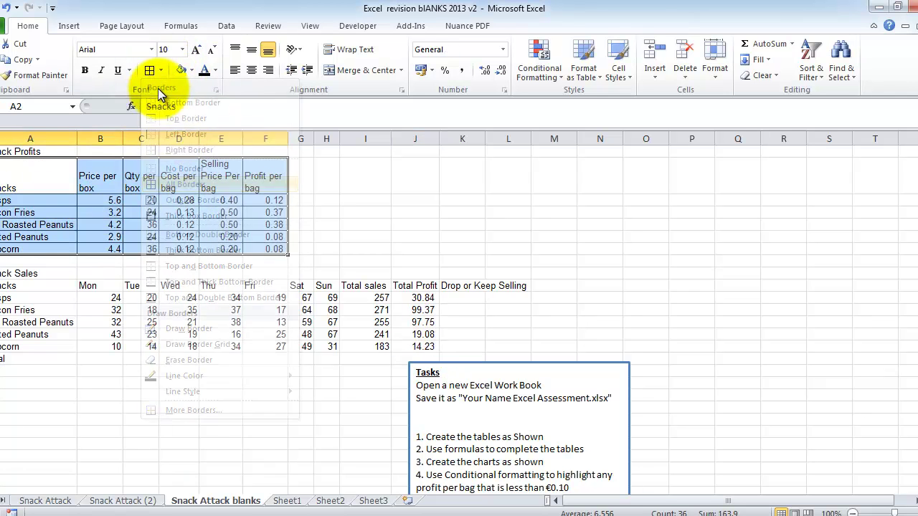
{"action": "left_click", "coordinate": [161, 71]}
{"action": "left_click", "coordinate": [194, 213]}
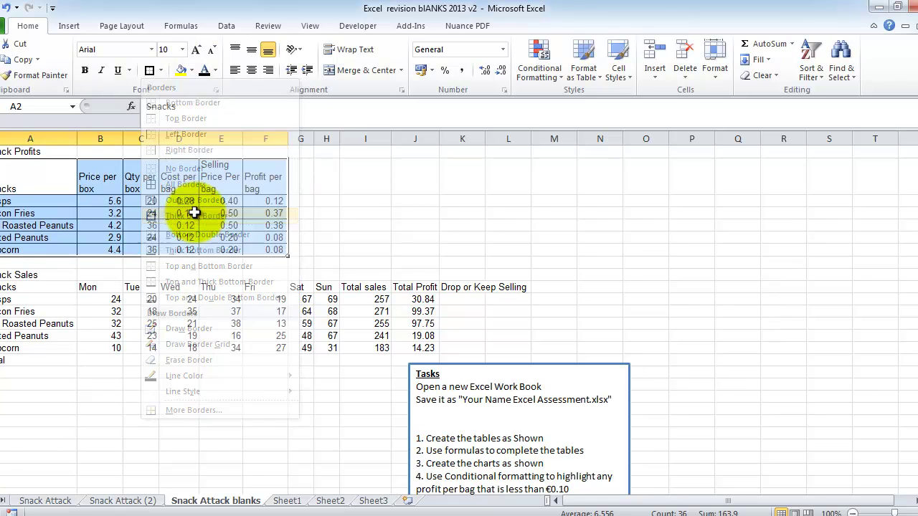
Right-align the Snack Profits column headings in B2:F2.
{"action": "left_click", "coordinate": [109, 179]}
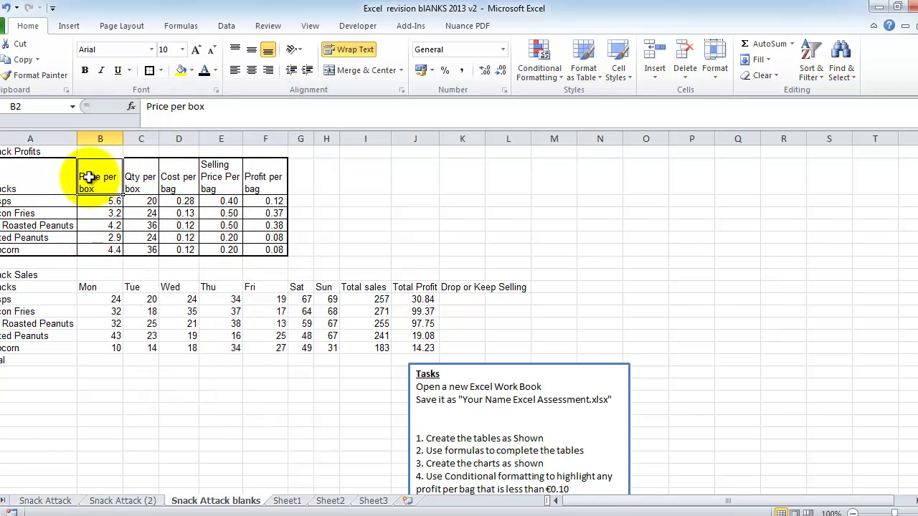
{"action": "left_click_drag", "start_coordinate": [93, 179], "coordinate": [264, 175]}
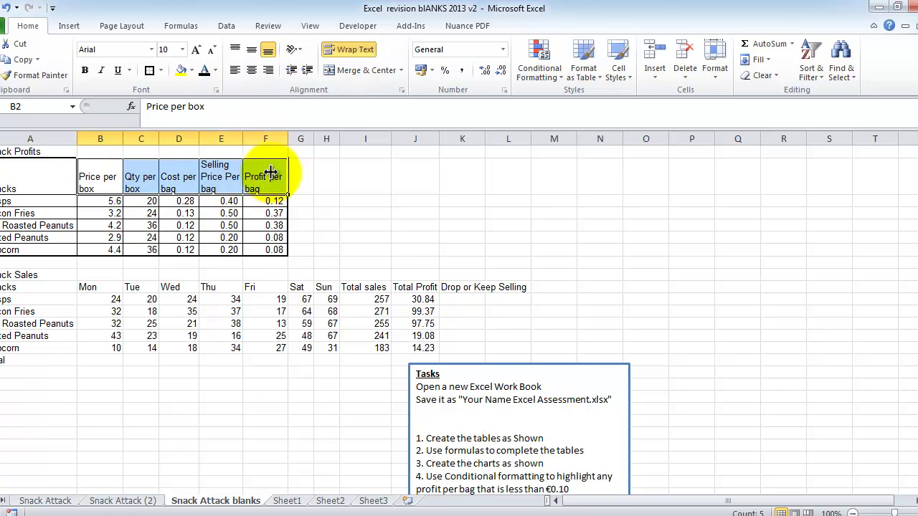
{"action": "left_click", "coordinate": [269, 71]}
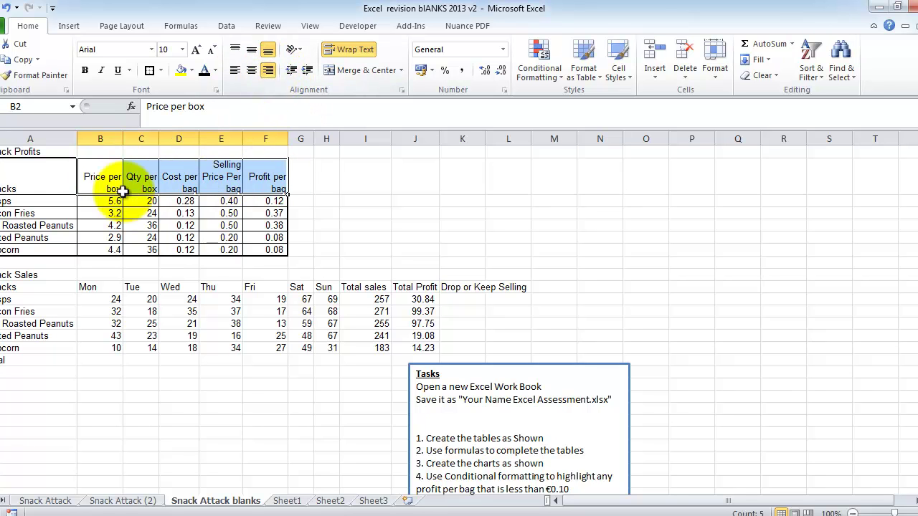
Merge and center the Snack Profits title across A1:F1 and format it in 28 pt Algerian.
{"action": "left_click_drag", "start_coordinate": [11, 152], "coordinate": [278, 150]}
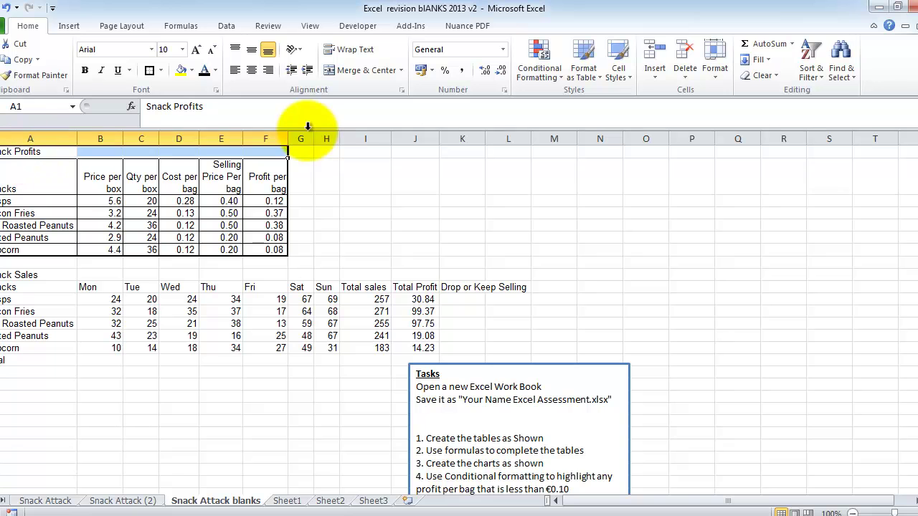
{"action": "left_click", "coordinate": [356, 70]}
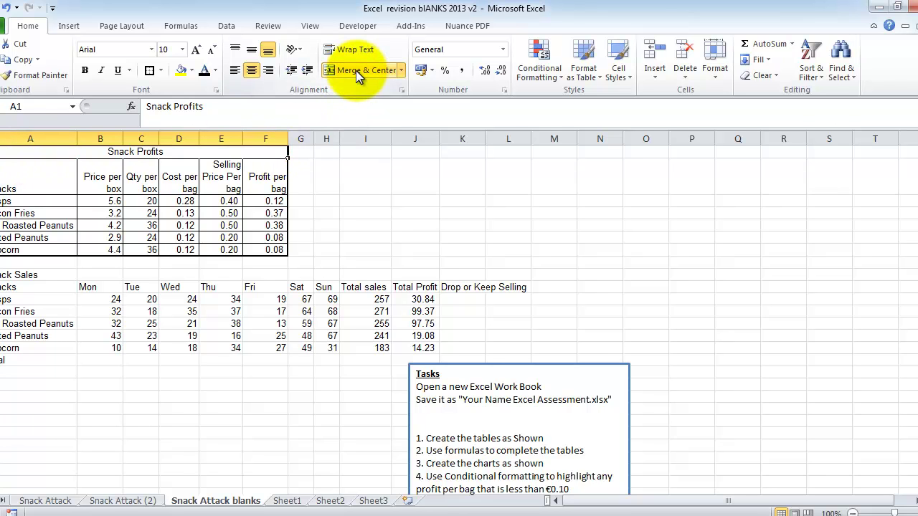
{"action": "left_click", "coordinate": [196, 51]}
{"action": "left_click", "coordinate": [195, 50]}
{"action": "left_click", "coordinate": [195, 50]}
{"action": "left_click", "coordinate": [196, 50]}
{"action": "left_click", "coordinate": [195, 50]}
{"action": "left_click", "coordinate": [196, 50]}
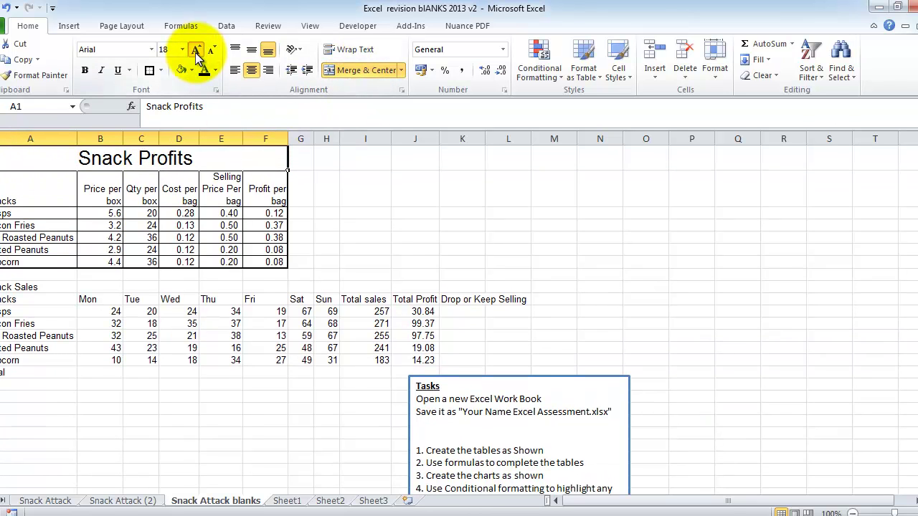
{"action": "left_click", "coordinate": [196, 50]}
{"action": "left_click", "coordinate": [195, 50]}
{"action": "left_click", "coordinate": [196, 51]}
{"action": "left_click", "coordinate": [195, 50]}
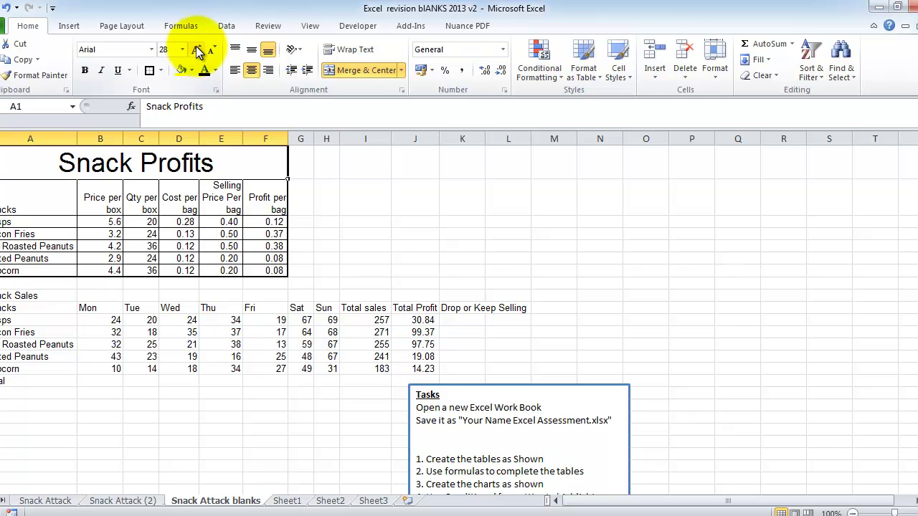
{"action": "left_click", "coordinate": [151, 49]}
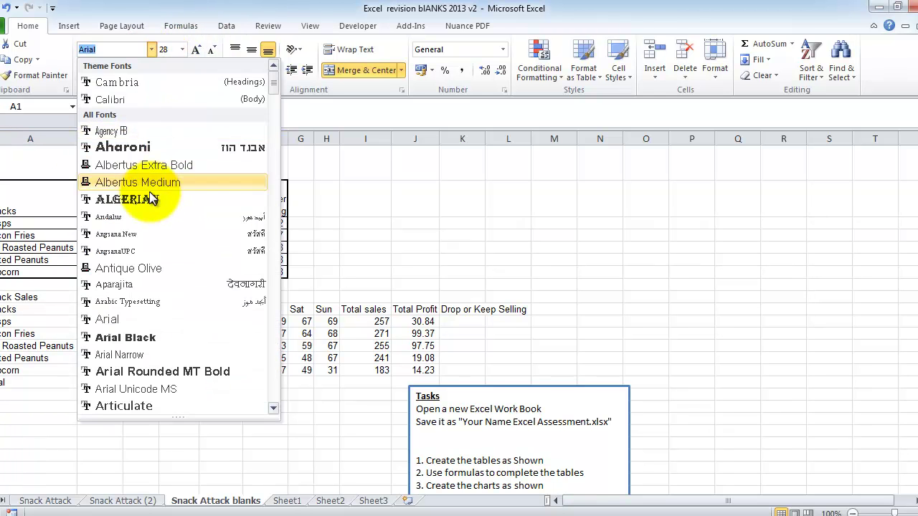
{"action": "left_click", "coordinate": [191, 196]}
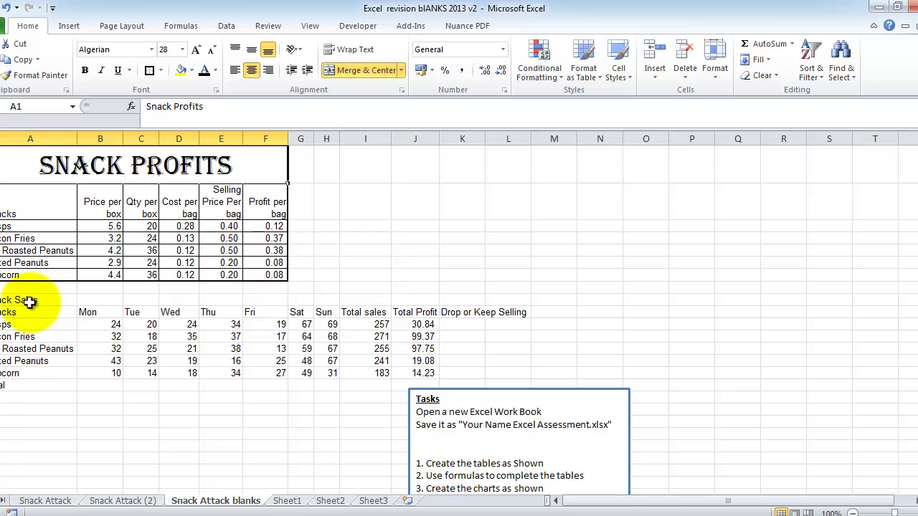
Merge and center the Snack Sales title across A9:K9 and format it in 24 pt Algerian.
{"action": "left_click_drag", "start_coordinate": [32, 300], "coordinate": [467, 301]}
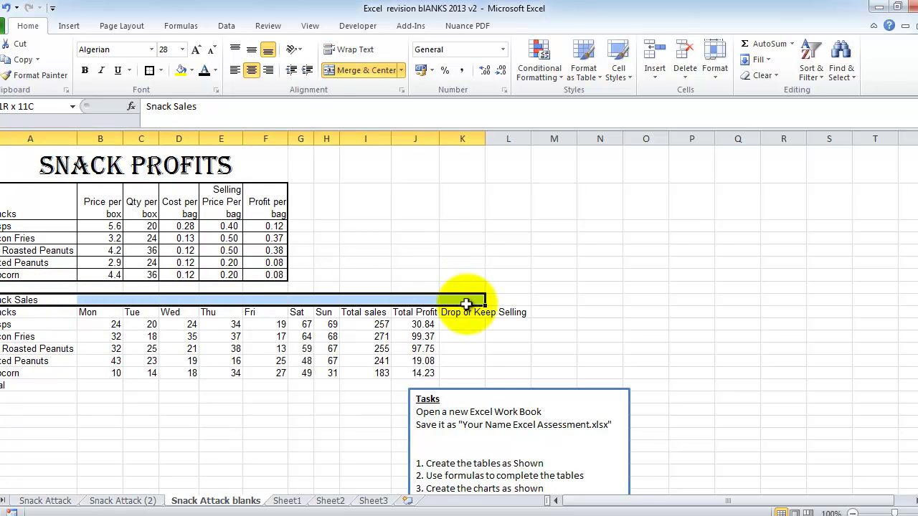
{"action": "left_click", "coordinate": [355, 70]}
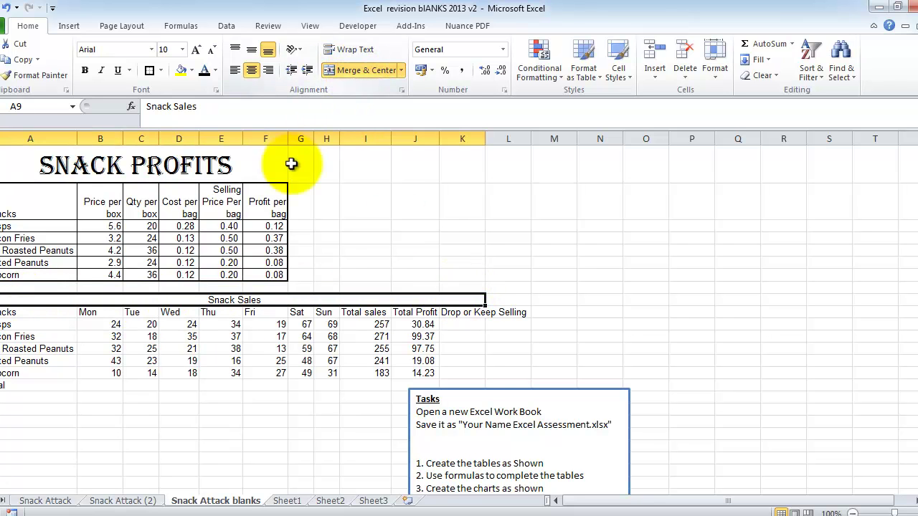
{"action": "left_click", "coordinate": [196, 49]}
{"action": "left_click", "coordinate": [195, 49]}
{"action": "left_click", "coordinate": [196, 48]}
{"action": "left_click", "coordinate": [196, 49]}
{"action": "left_click", "coordinate": [196, 49]}
{"action": "left_click", "coordinate": [196, 48]}
{"action": "left_click", "coordinate": [196, 51]}
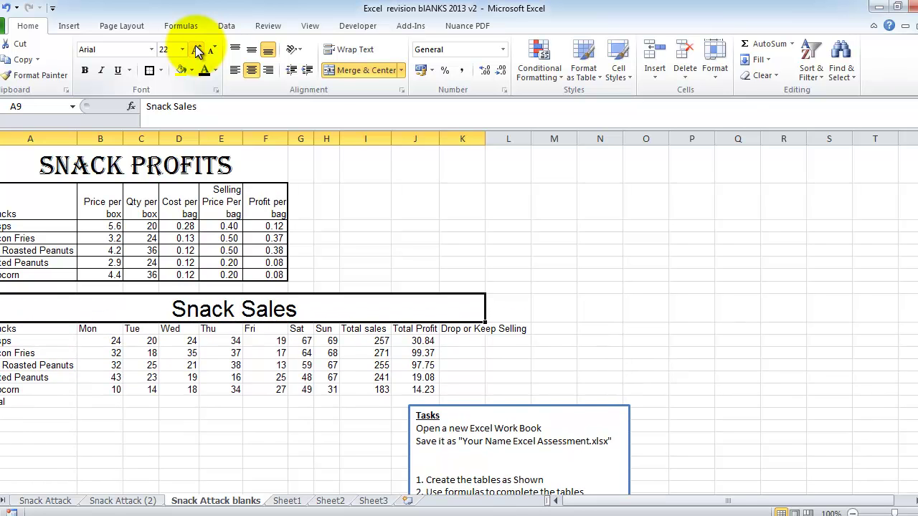
{"action": "left_click", "coordinate": [150, 50]}
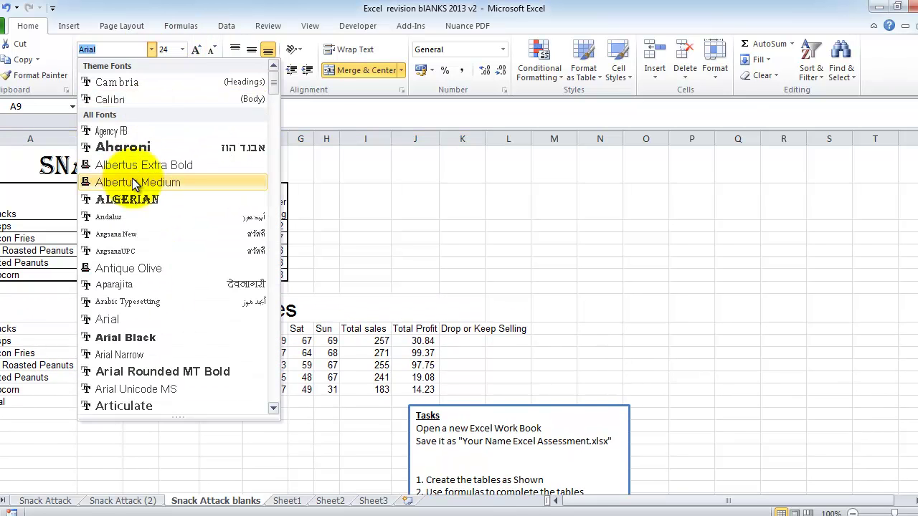
{"action": "left_click", "coordinate": [127, 200]}
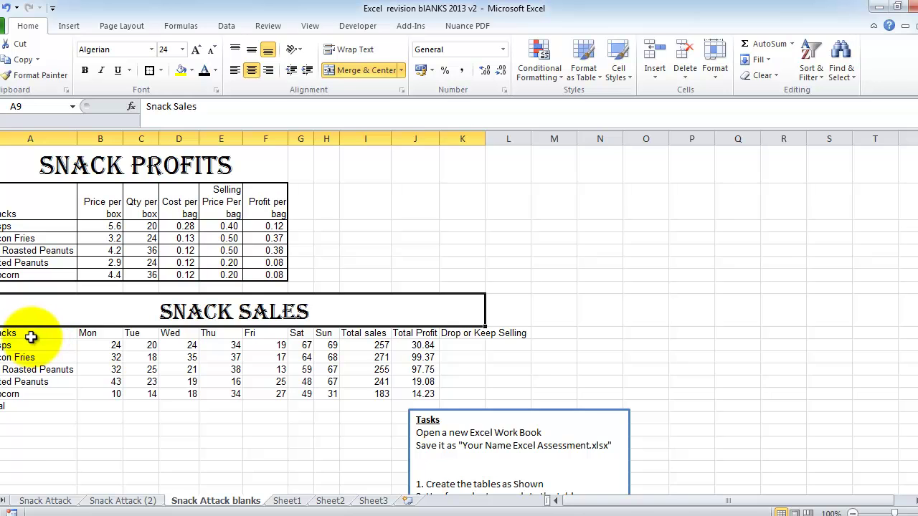
Apply all borders and a thick box border to the Snack Sales table, including its title, in A9:K16.
{"action": "left_click_drag", "start_coordinate": [24, 329], "coordinate": [41, 406]}
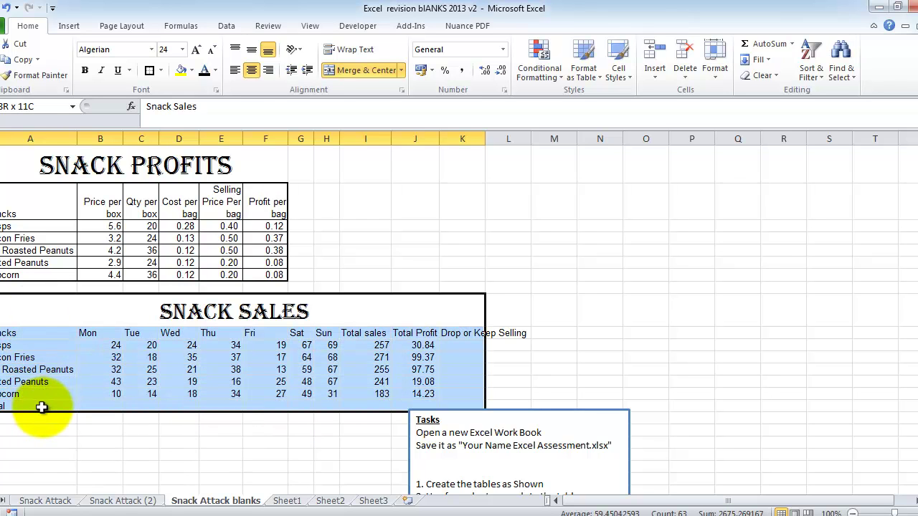
{"action": "left_click", "coordinate": [161, 70]}
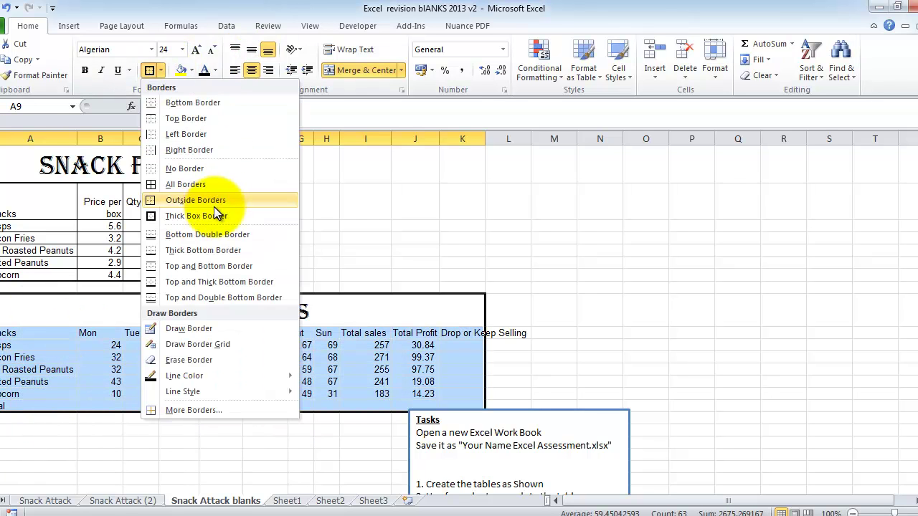
{"action": "left_click", "coordinate": [218, 181]}
{"action": "left_click", "coordinate": [162, 71]}
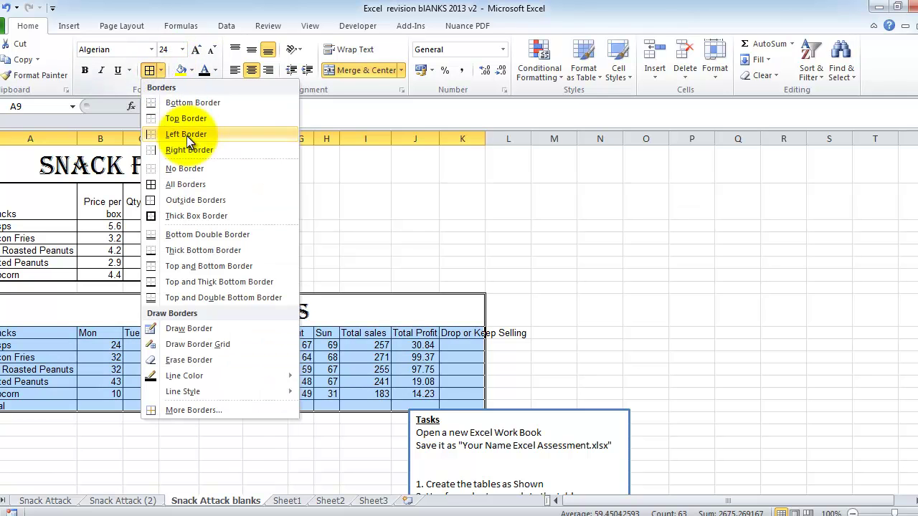
{"action": "left_click", "coordinate": [197, 215]}
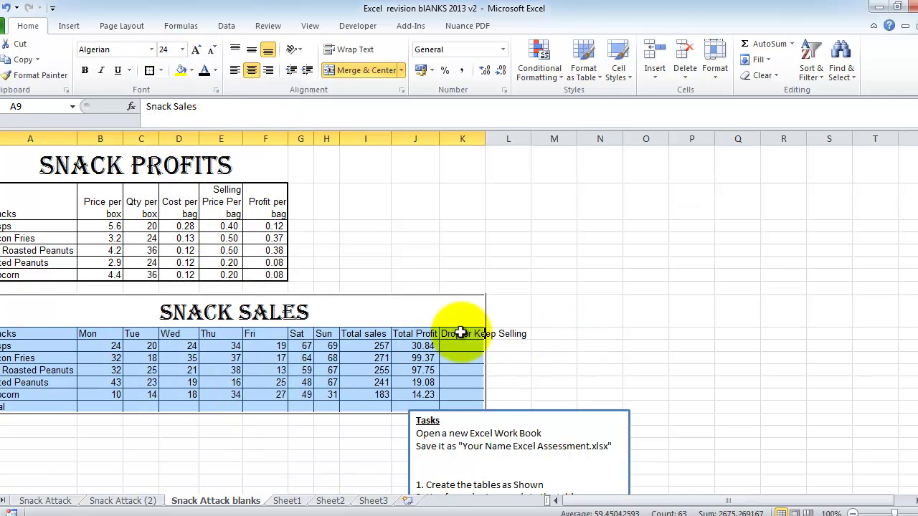
Wrap the text of the Snack Sales column headings in B10:K10 and right-align them.
{"action": "left_click_drag", "start_coordinate": [87, 334], "coordinate": [470, 334]}
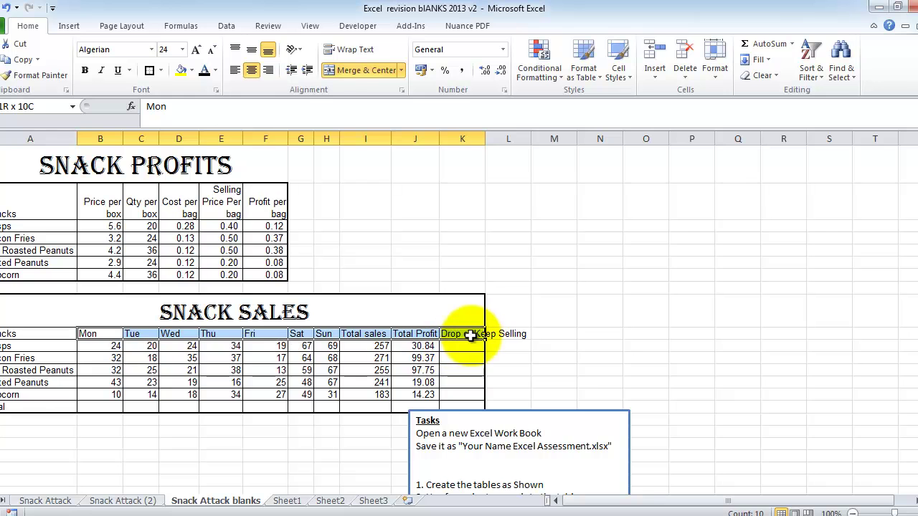
{"action": "left_click", "coordinate": [352, 50]}
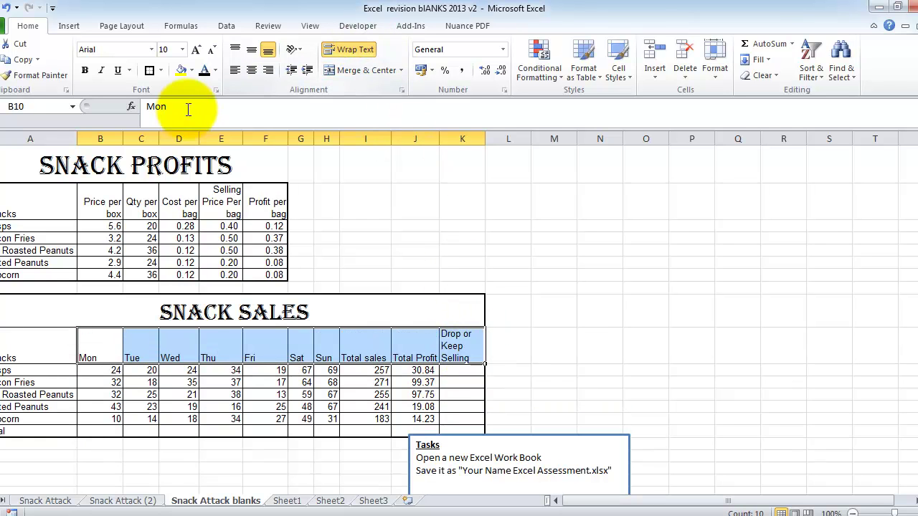
{"action": "left_click", "coordinate": [267, 70]}
{"action": "left_click", "coordinate": [461, 373]}
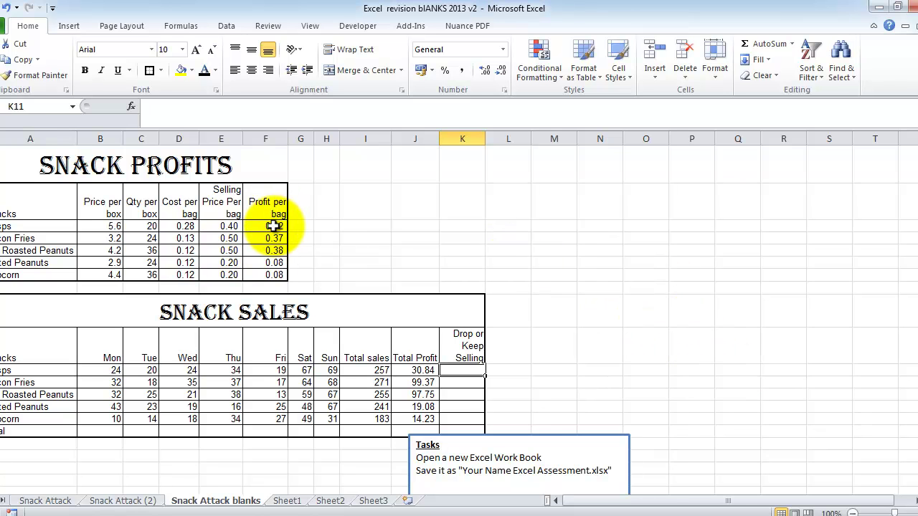
Add conditional formatting to the profit per bag values in F3:F7, using Light Red Fill with Dark Red Text for values less than .10.
{"action": "left_click_drag", "start_coordinate": [273, 226], "coordinate": [273, 274]}
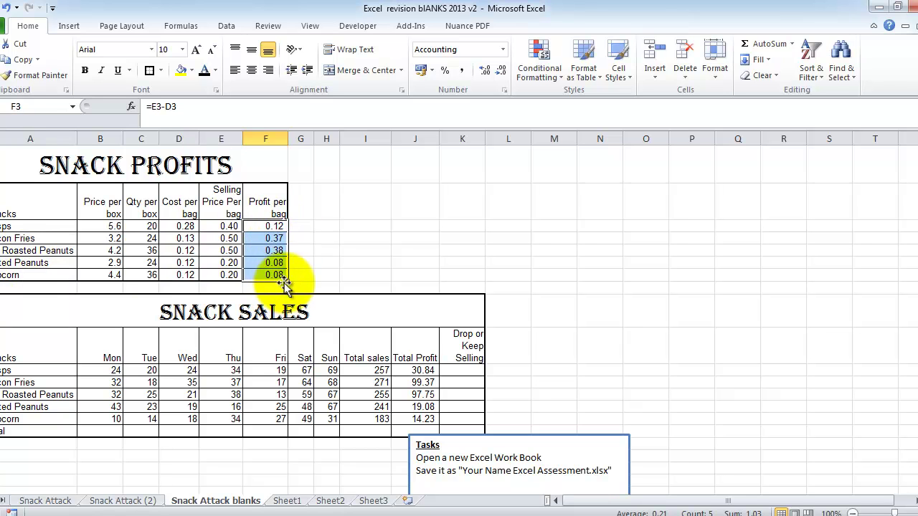
{"action": "left_click", "coordinate": [538, 59]}
{"action": "mouse_move", "coordinate": [548, 95]}
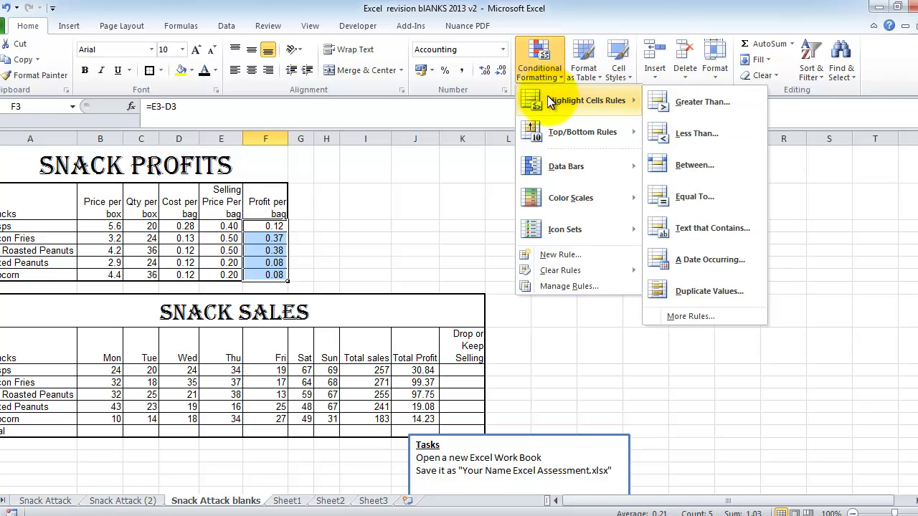
{"action": "left_click", "coordinate": [685, 130]}
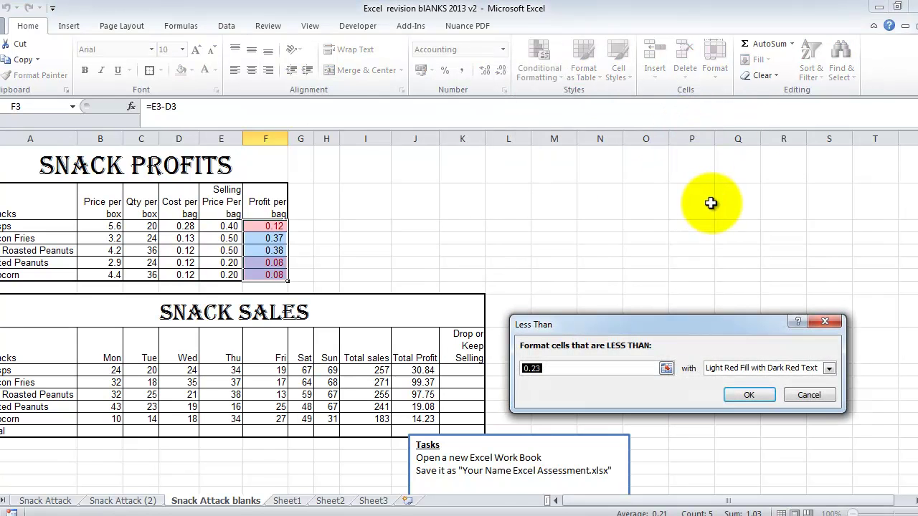
{"action": "type", "text": ".1"}
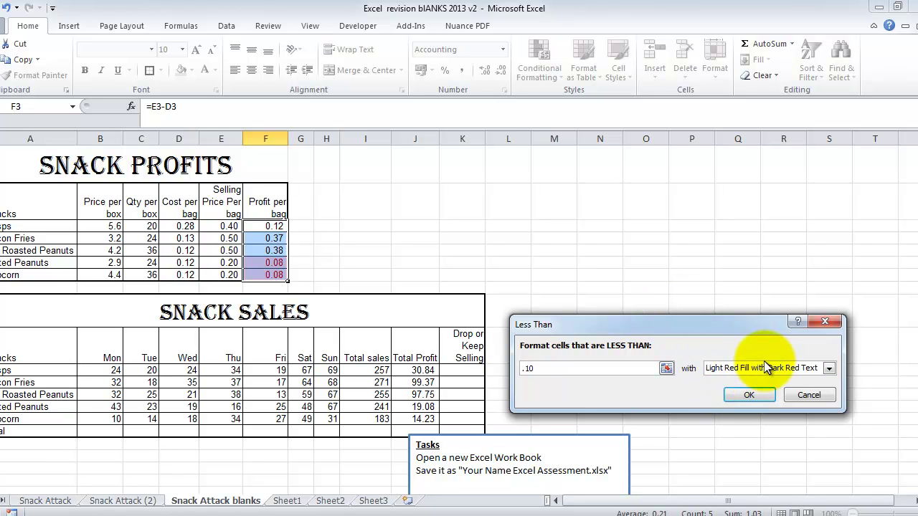
{"action": "left_click", "coordinate": [765, 396]}
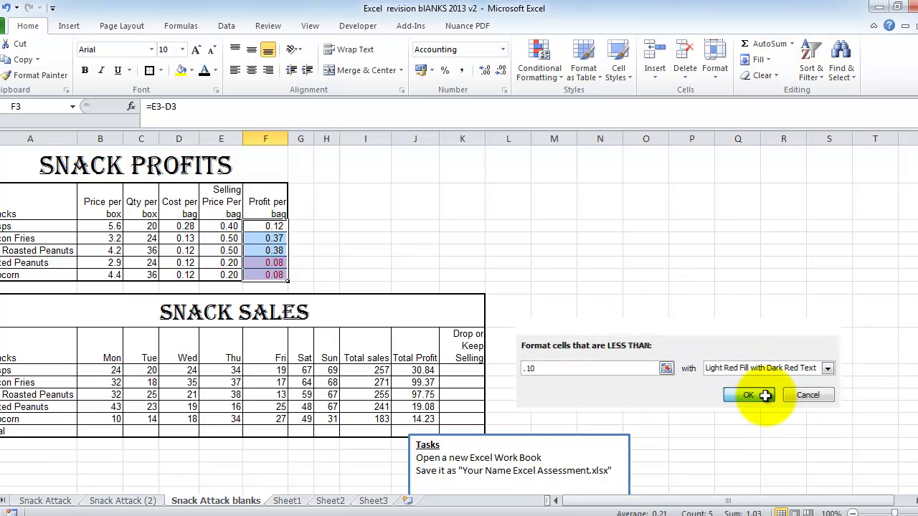
{"action": "left_click", "coordinate": [650, 343]}
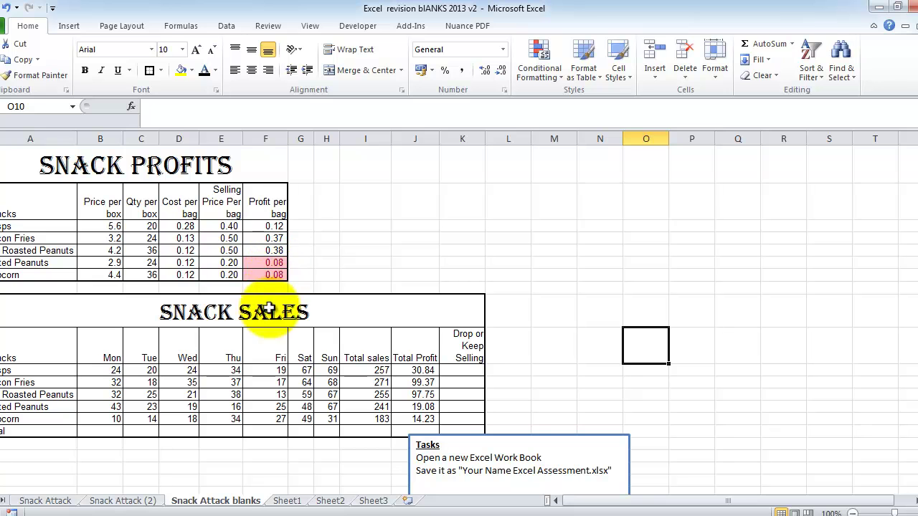
Enter an IF formula in K11 that returns "Drop Item" when J11<20 and "Keep Selling" otherwise.
{"action": "left_click", "coordinate": [475, 370]}
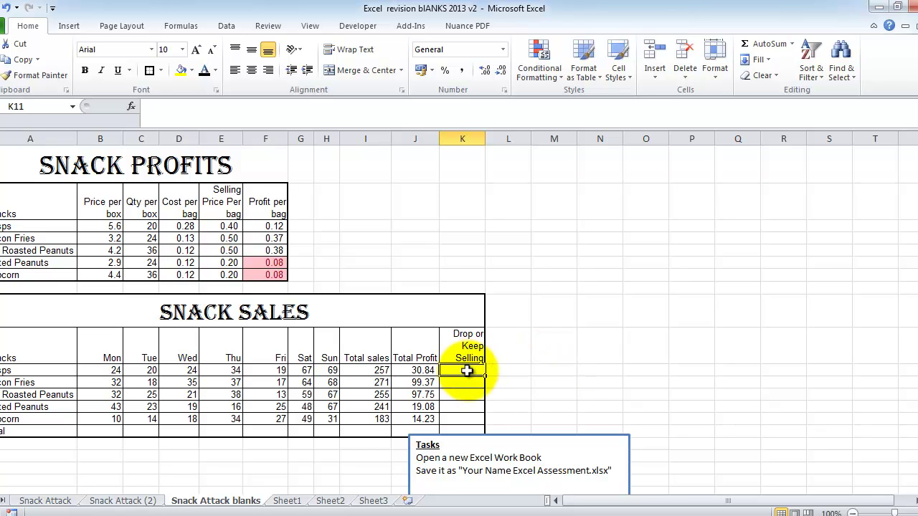
{"action": "left_click", "coordinate": [131, 104]}
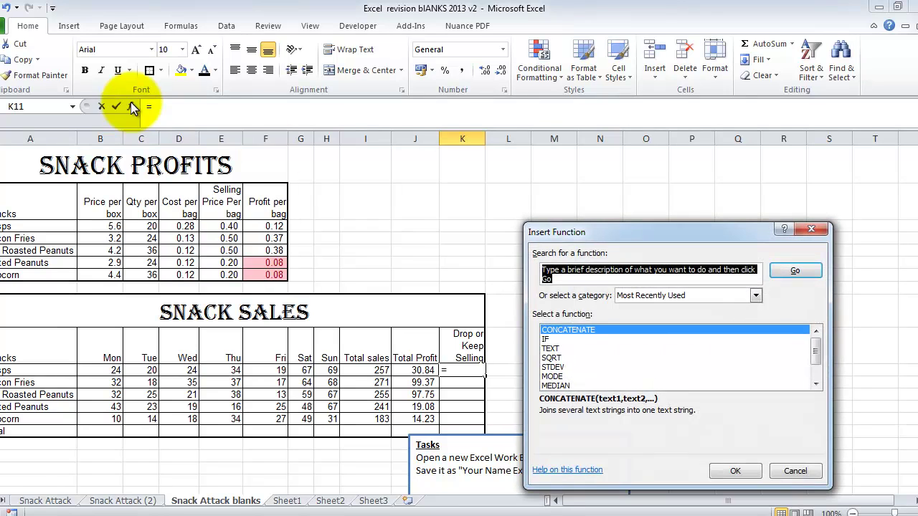
{"action": "left_click", "coordinate": [555, 339]}
{"action": "left_click", "coordinate": [736, 471]}
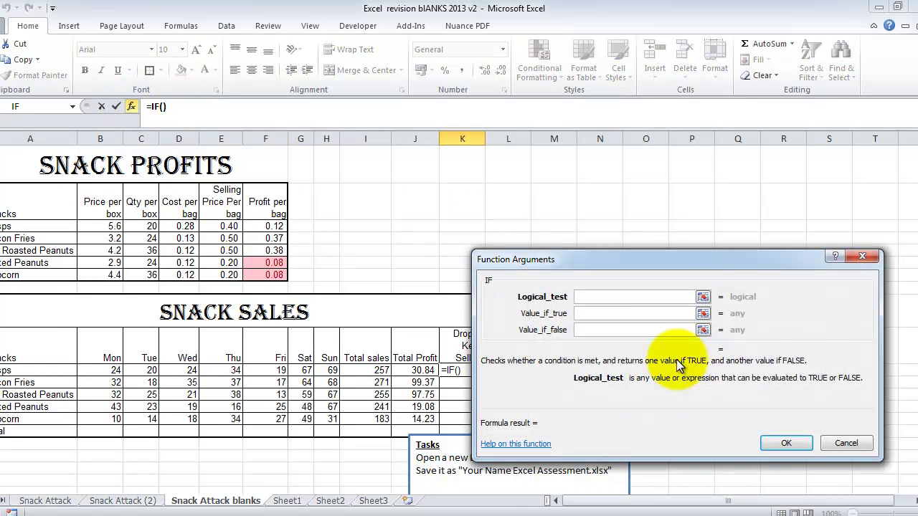
{"action": "left_click_drag", "start_coordinate": [665, 259], "coordinate": [694, 254]}
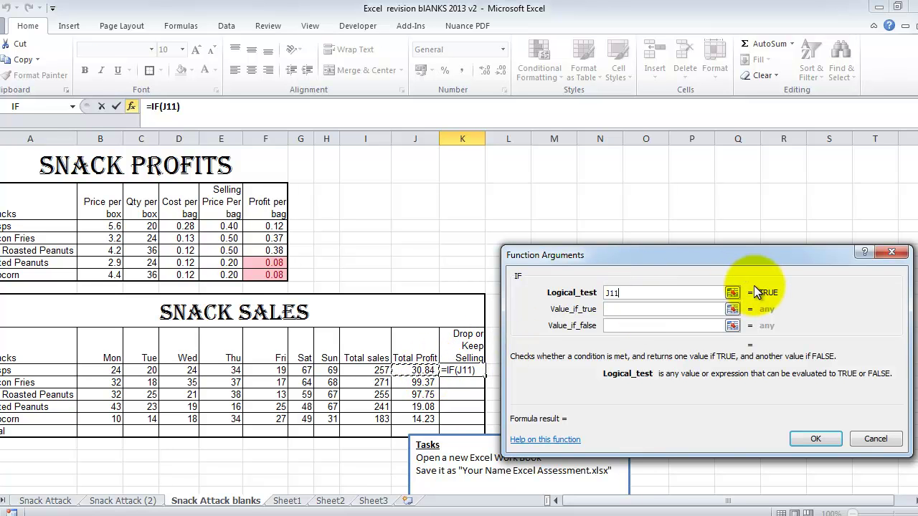
{"action": "type", "text": "<20"}
{"action": "left_click", "coordinate": [610, 309]}
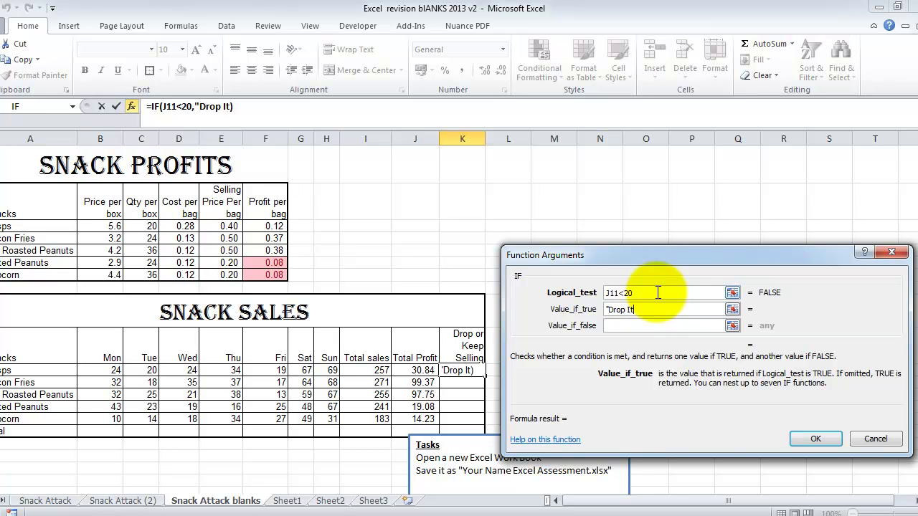
{"action": "left_click", "coordinate": [629, 324]}
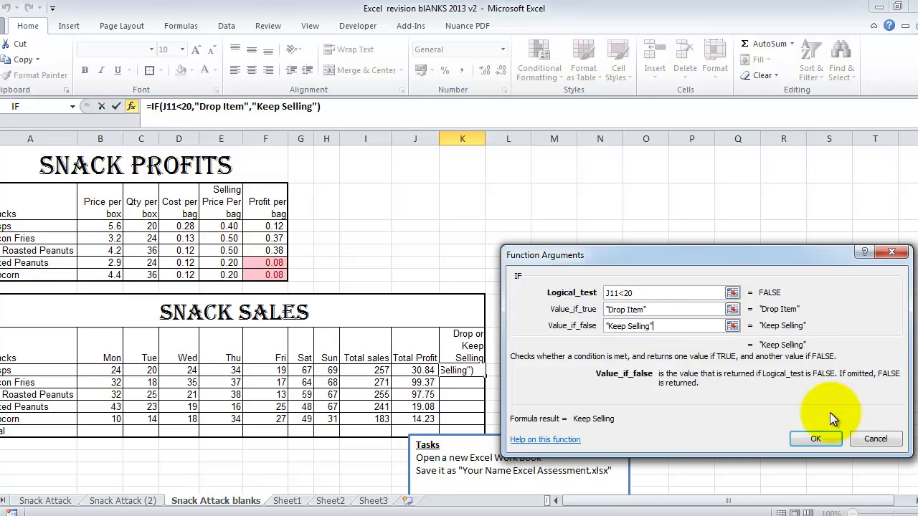
{"action": "left_click", "coordinate": [818, 439]}
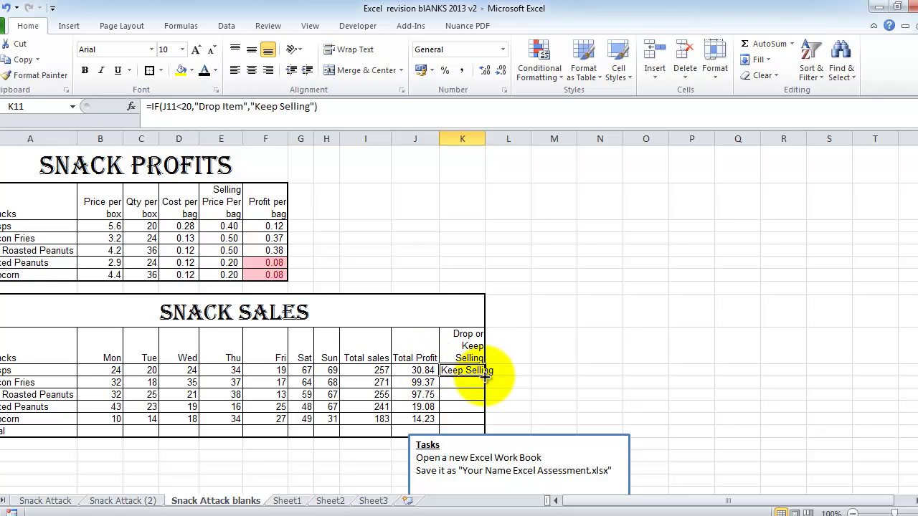
Fill the IF formula from K11 down to K15 and check it against the Total Profit values.
{"action": "left_click_drag", "start_coordinate": [485, 376], "coordinate": [486, 423]}
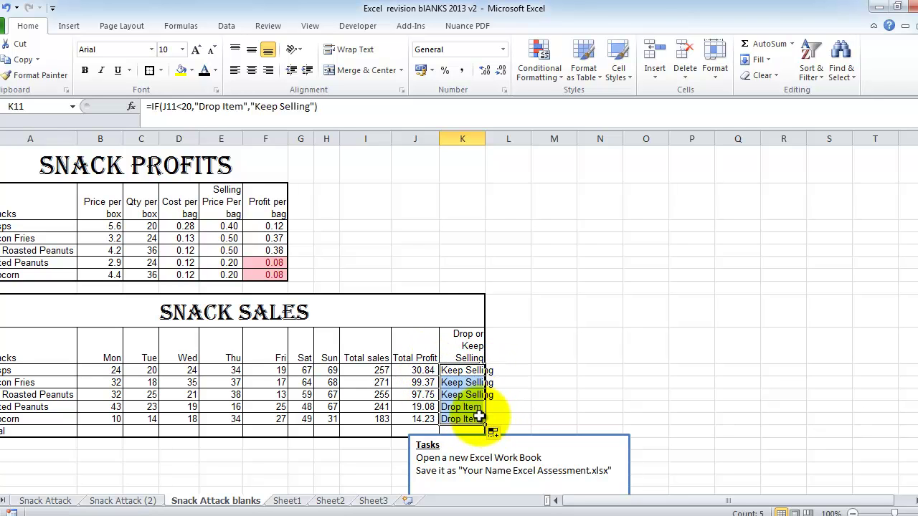
{"action": "left_click", "coordinate": [426, 409]}
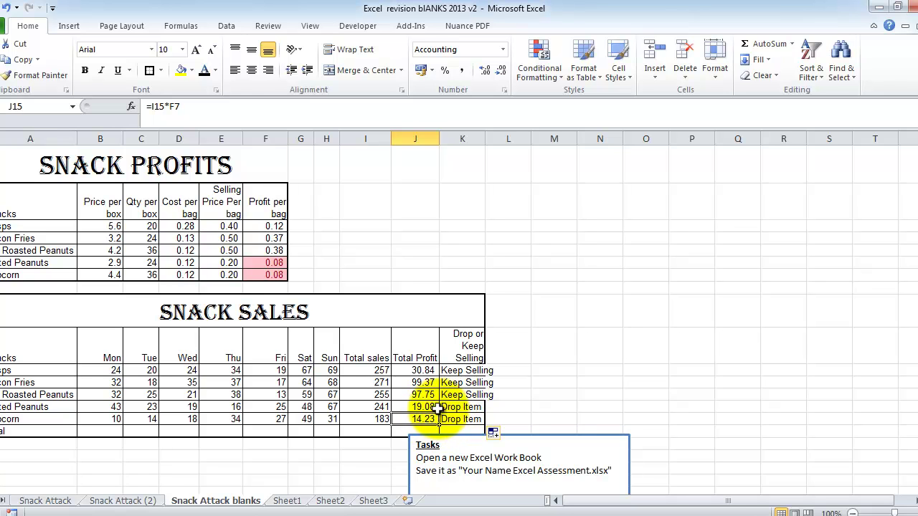
{"action": "left_click", "coordinate": [473, 407]}
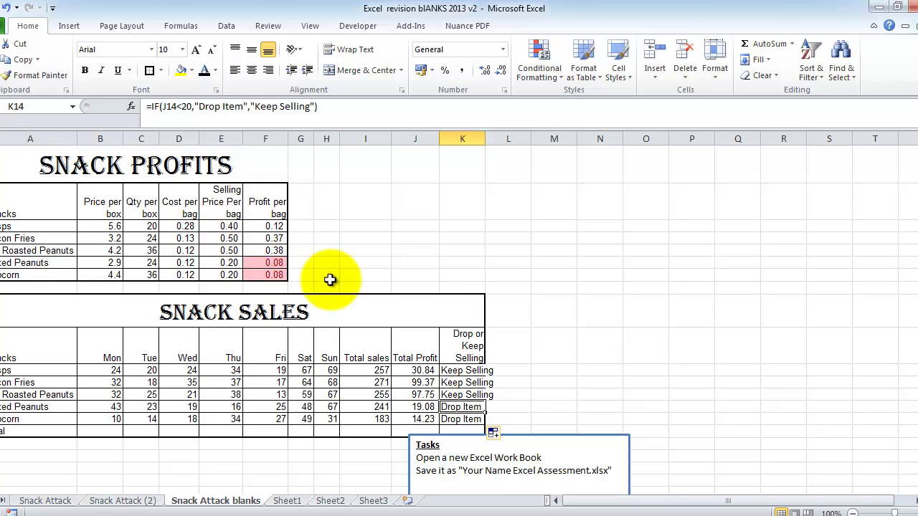
Insert a basic 2-D pie chart of total profit per snack from A10:A15 and J10:J15, after checking the example on Snack Attack (2).
{"action": "left_click", "coordinate": [123, 500]}
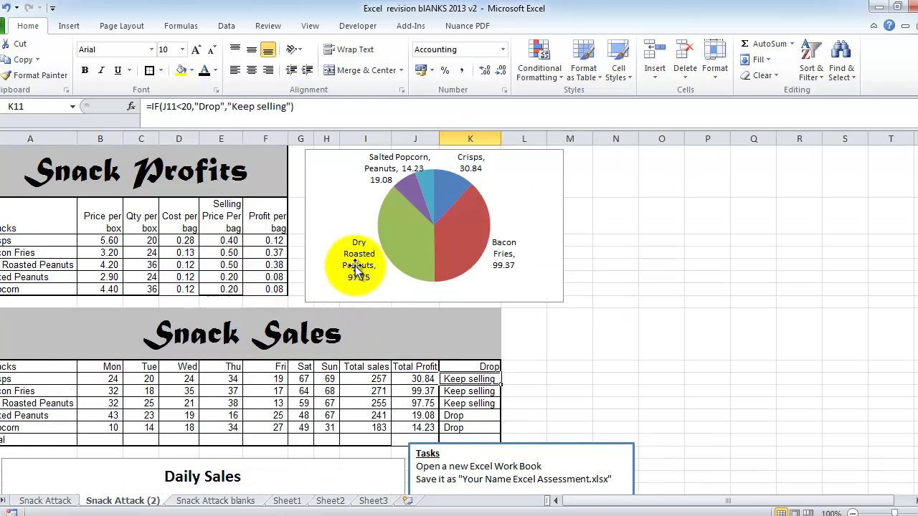
{"action": "mouse_move", "coordinate": [388, 236]}
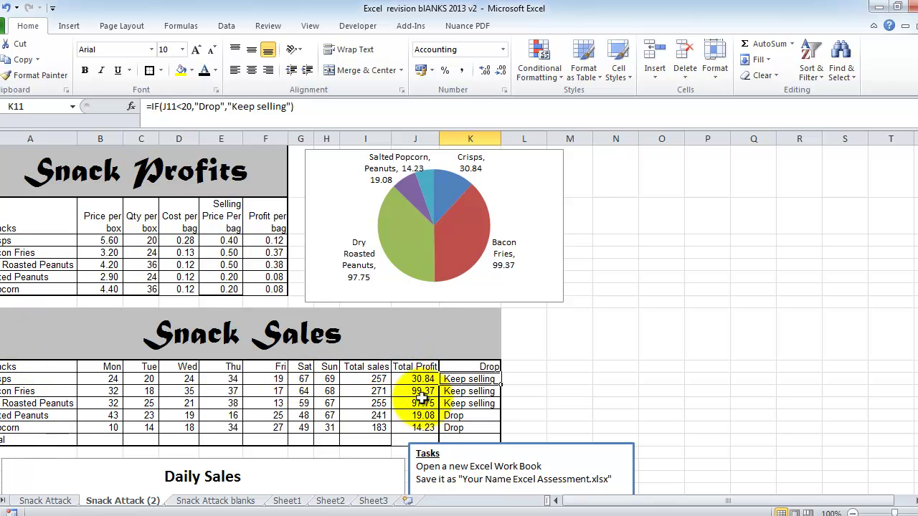
{"action": "left_click", "coordinate": [252, 508]}
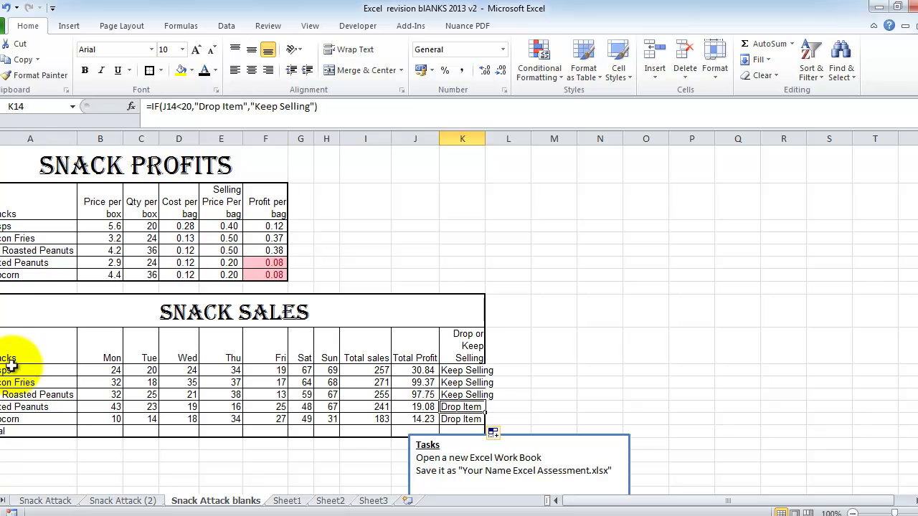
{"action": "left_click_drag", "start_coordinate": [9, 358], "coordinate": [9, 419]}
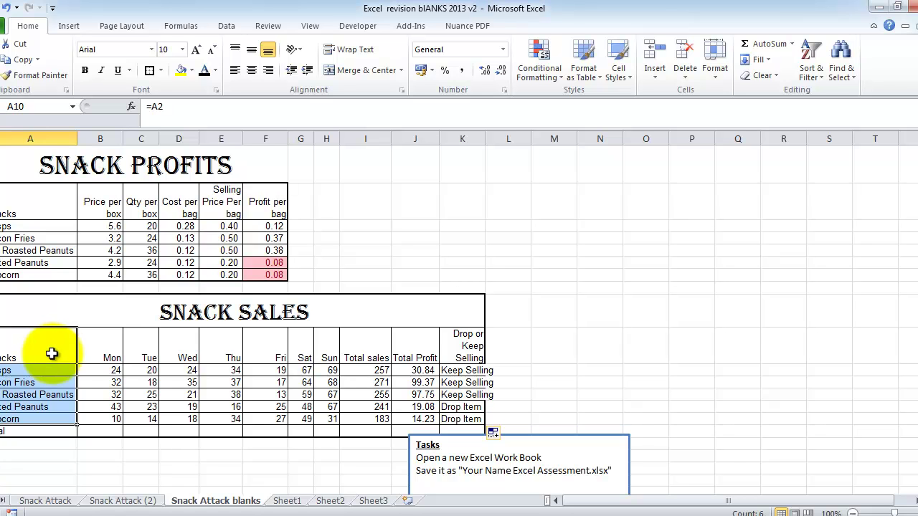
{"action": "left_click", "coordinate": [416, 347], "text": "ctrl"}
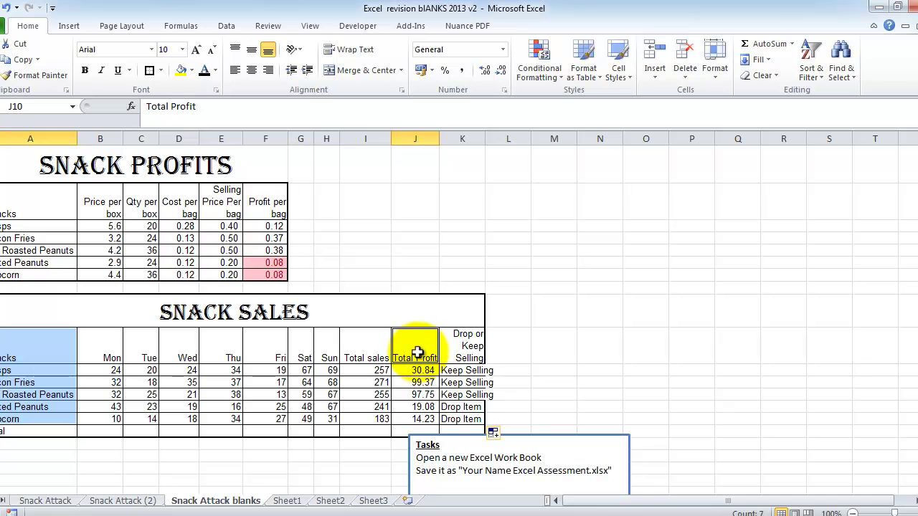
{"action": "left_click_drag", "start_coordinate": [418, 351], "coordinate": [419, 423]}
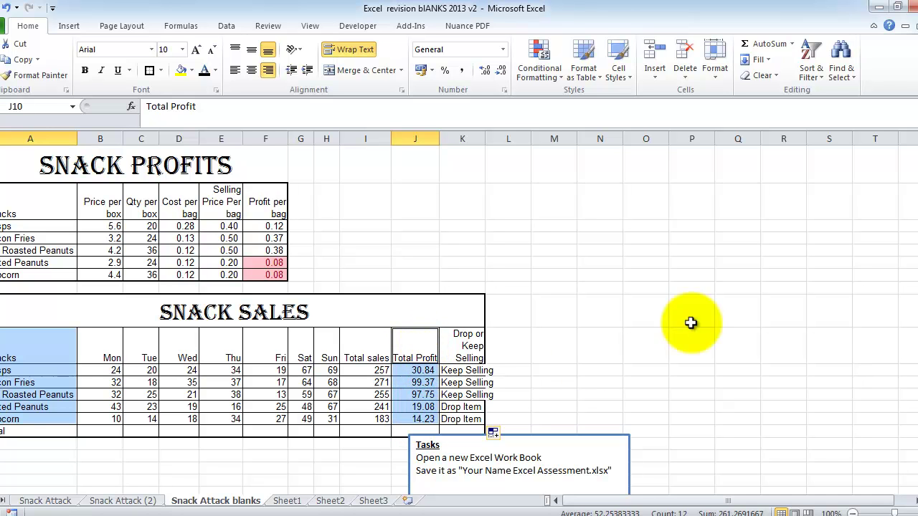
{"action": "left_click", "coordinate": [78, 26]}
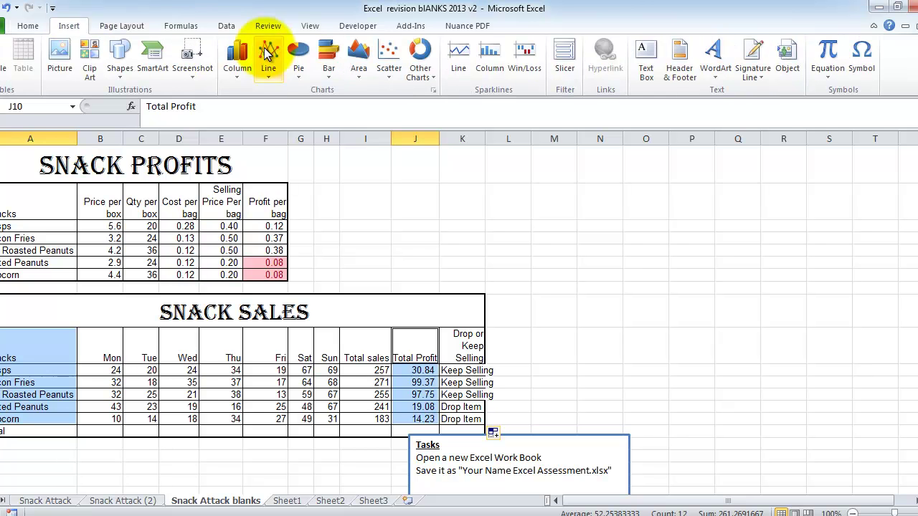
{"action": "left_click", "coordinate": [302, 63]}
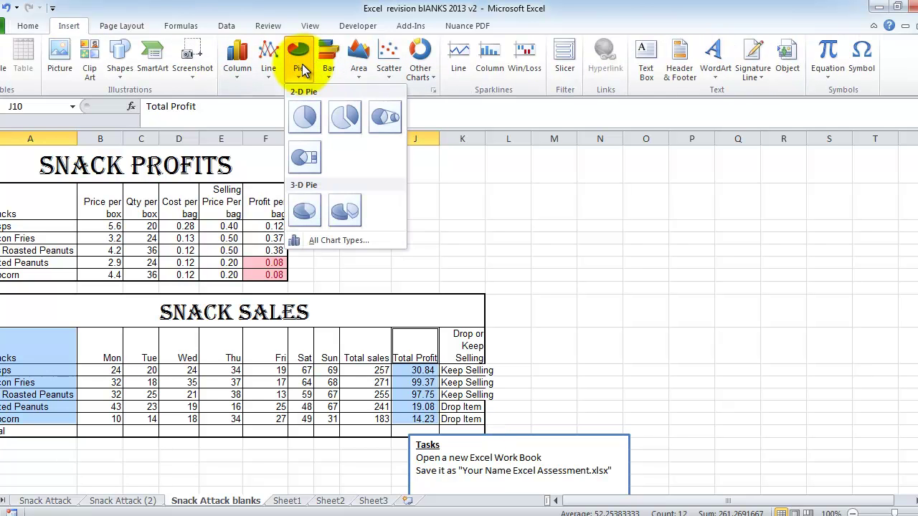
{"action": "left_click", "coordinate": [304, 120]}
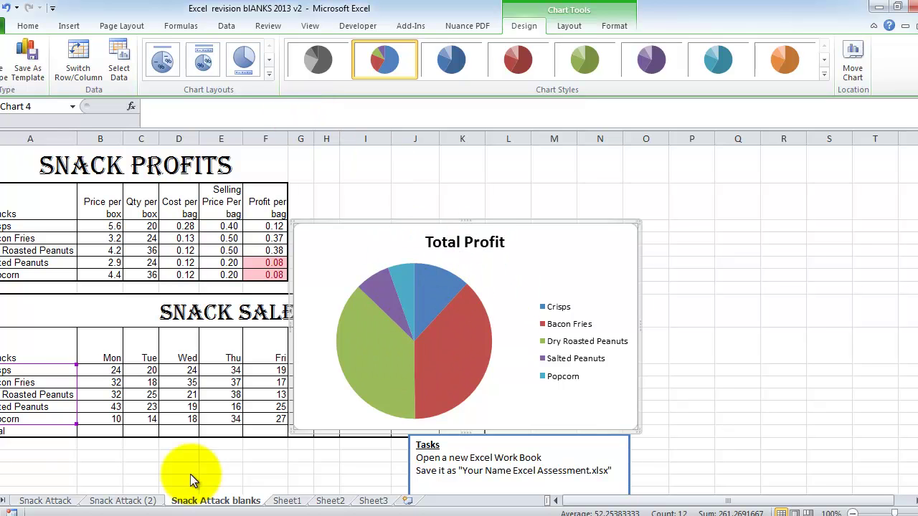
Add data labels showing category name and value to the Total Profit pie chart, following the example on Snack Attack (2).
{"action": "left_click", "coordinate": [118, 500]}
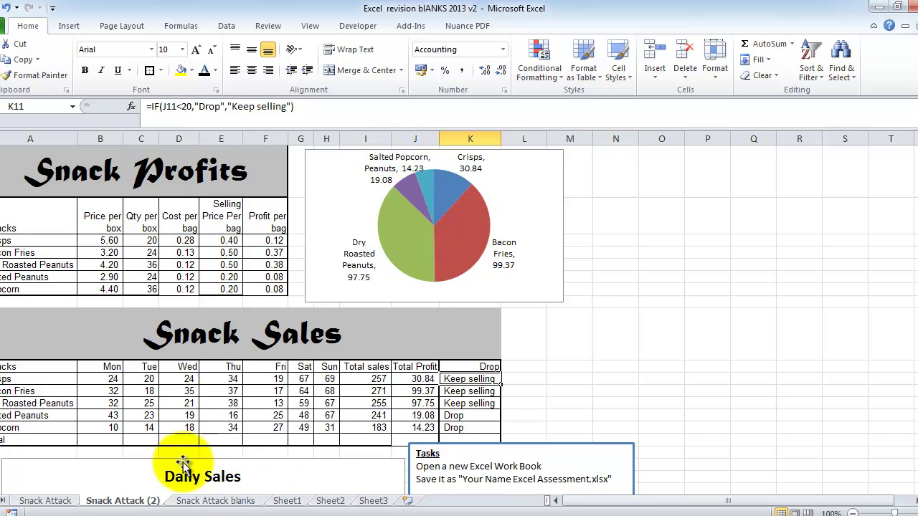
{"action": "left_click", "coordinate": [204, 502]}
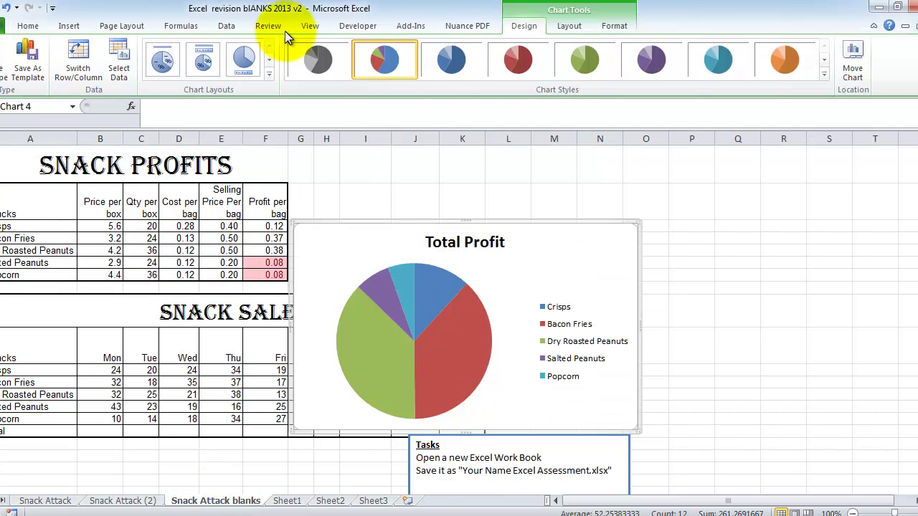
{"action": "left_click", "coordinate": [568, 30]}
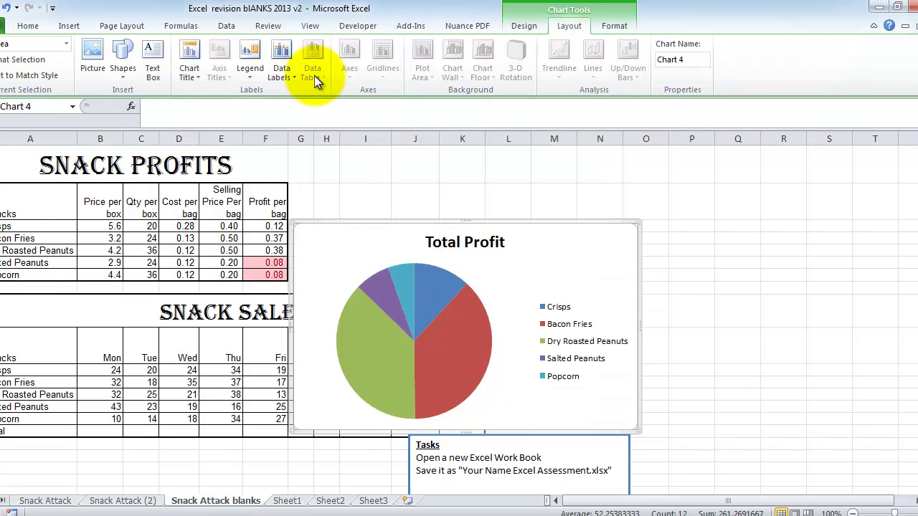
{"action": "left_click", "coordinate": [282, 79]}
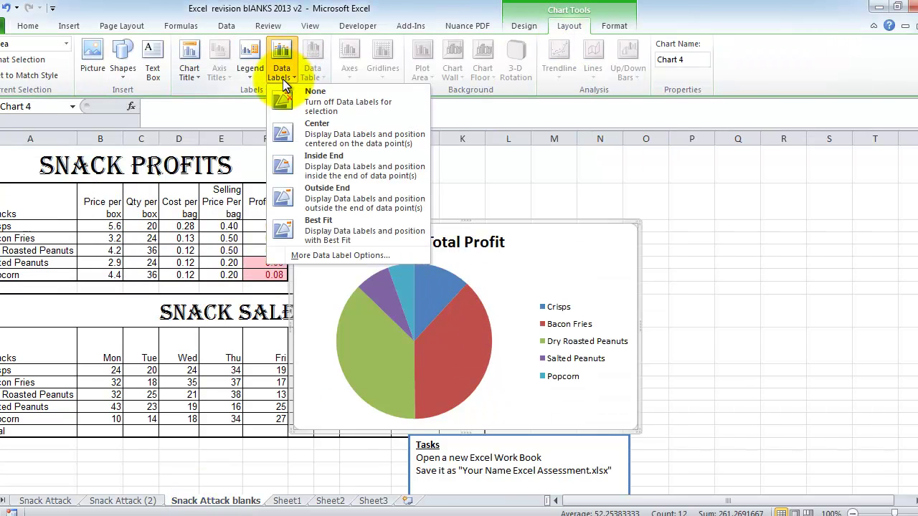
{"action": "left_click", "coordinate": [319, 255]}
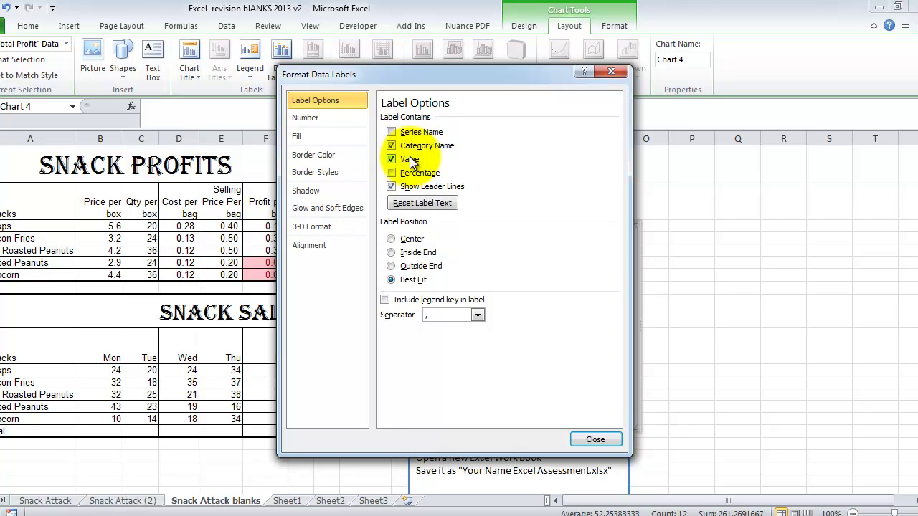
{"action": "left_click", "coordinate": [594, 437]}
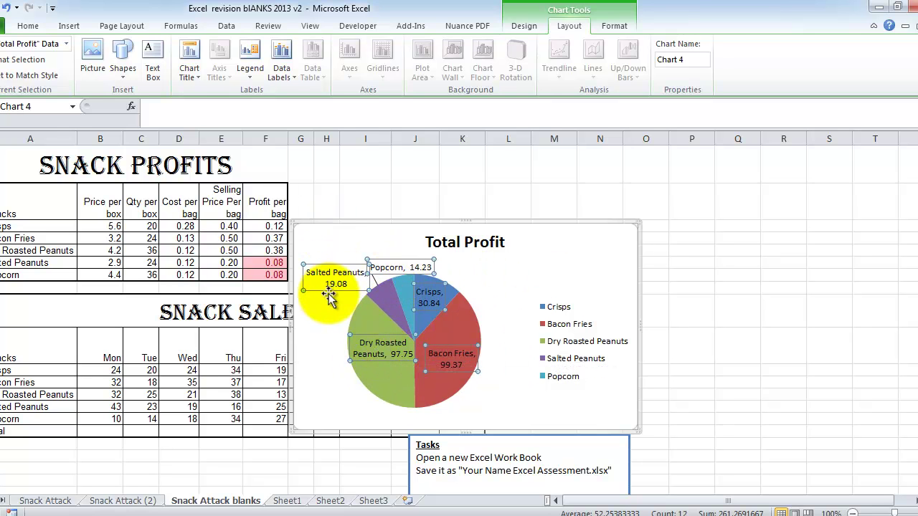
Set the pie chart's data label position to Outside End and turn off its legend.
{"action": "left_click", "coordinate": [283, 80]}
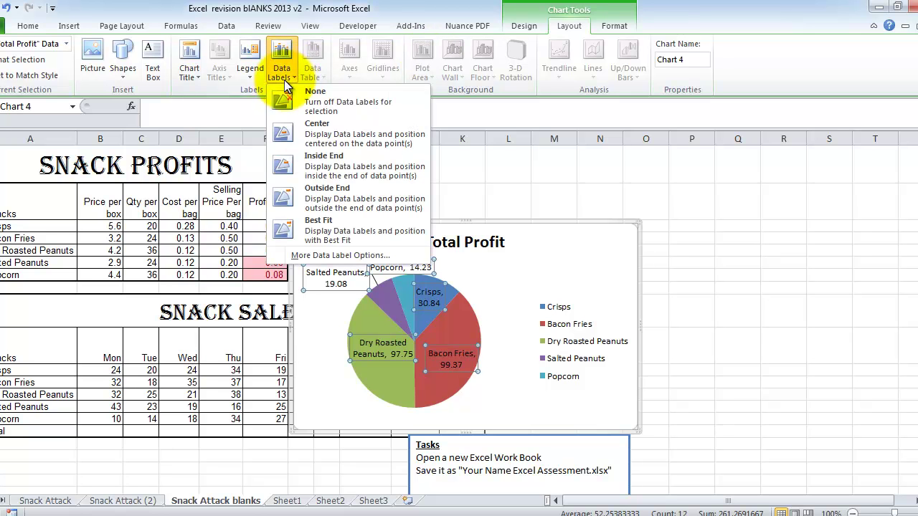
{"action": "left_click", "coordinate": [346, 256]}
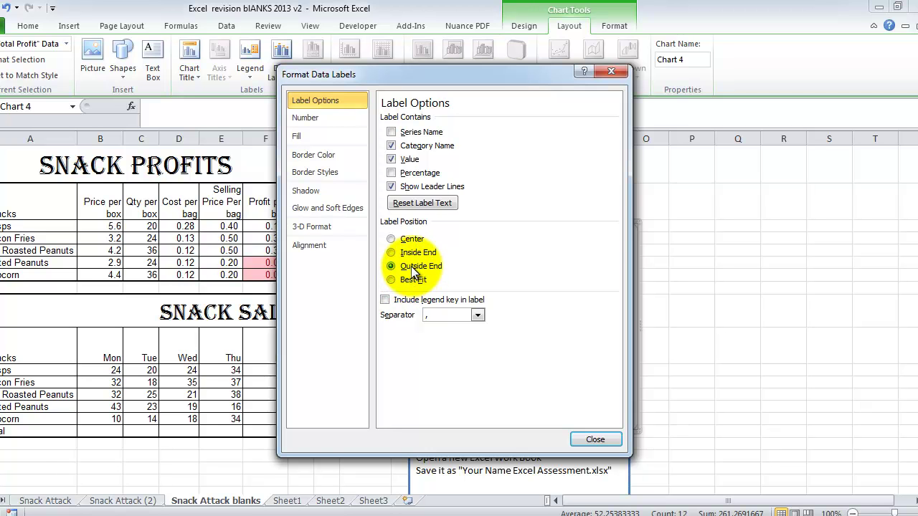
{"action": "left_click", "coordinate": [595, 440]}
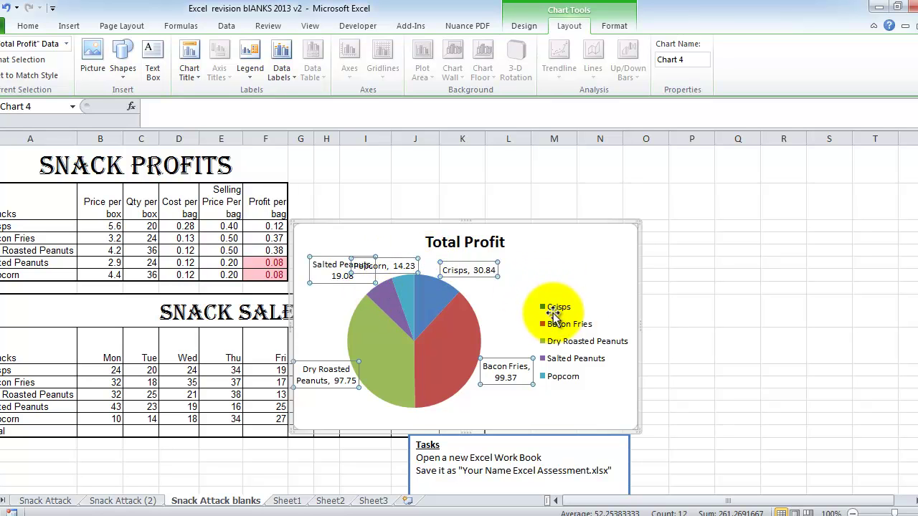
{"action": "left_click", "coordinate": [249, 76]}
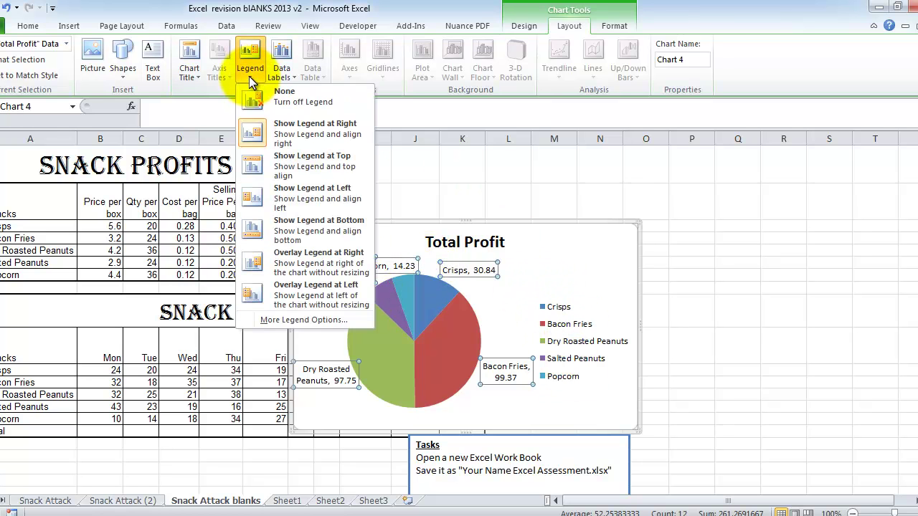
{"action": "left_click", "coordinate": [262, 103]}
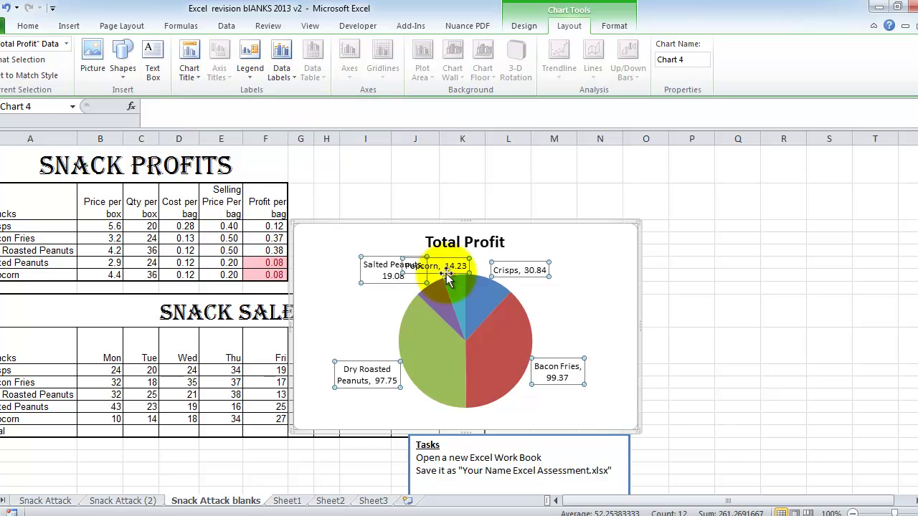
Separate the Salted Peanuts label from the Popcorn label and move the pie chart up beside the Snack Profits table.
{"action": "left_click", "coordinate": [381, 277]}
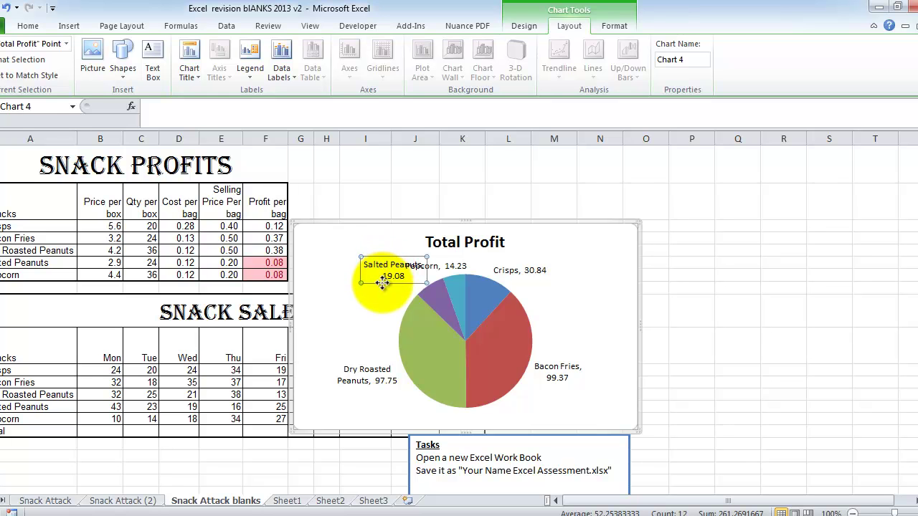
{"action": "left_click_drag", "start_coordinate": [383, 285], "coordinate": [367, 304]}
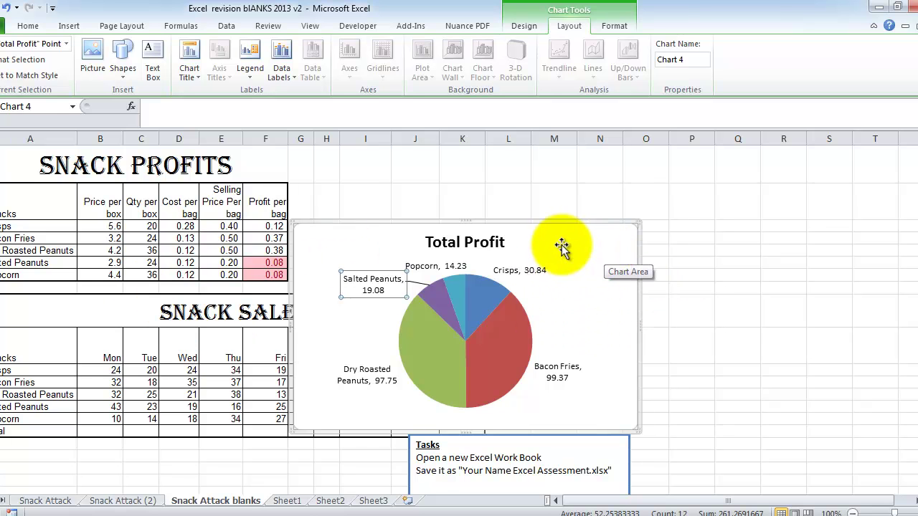
{"action": "left_click_drag", "start_coordinate": [561, 214], "coordinate": [579, 158]}
Examine the Daily Sales chart in the finished example on Snack Attack (2) and return to the Snack Attack blanks sheet.
{"action": "left_click", "coordinate": [156, 501]}
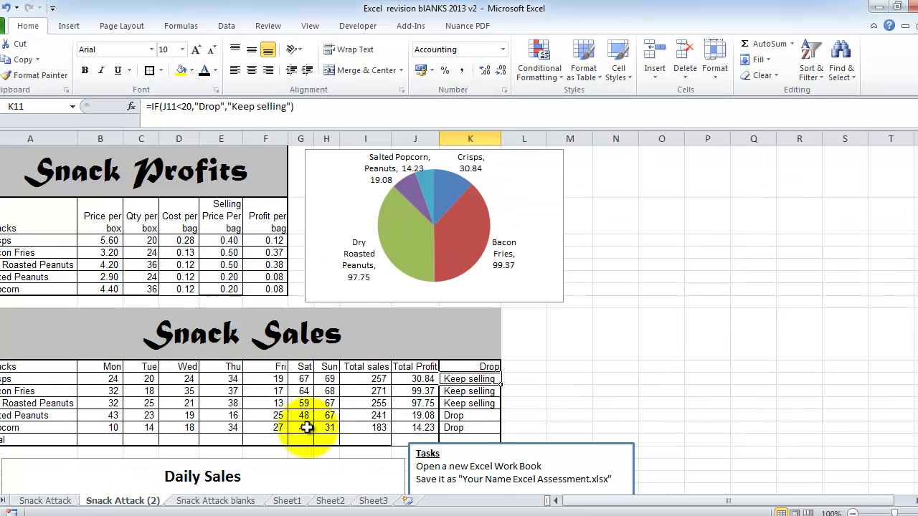
{"action": "scroll", "coordinate": [307, 426], "scroll_direction": "down", "scroll_amount": 2}
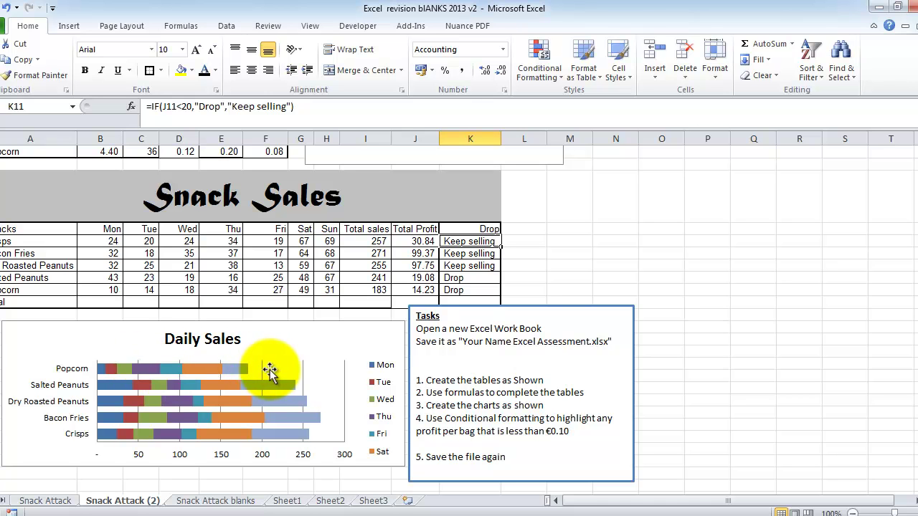
{"action": "left_click", "coordinate": [238, 500]}
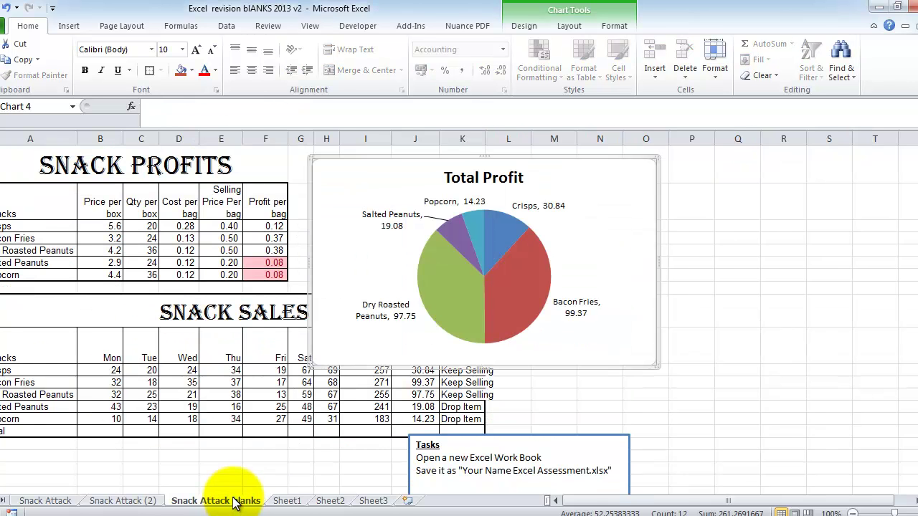
Insert a 2-D stacked bar chart of the Mon to Sun snack sales and swap its rows and columns so the days form the series.
{"action": "left_click_drag", "start_coordinate": [20, 345], "coordinate": [331, 419]}
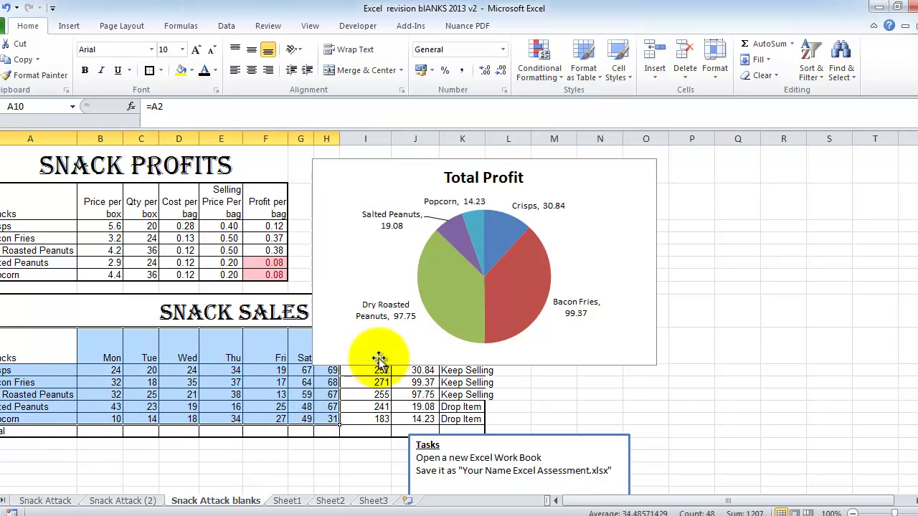
{"action": "left_click", "coordinate": [70, 27]}
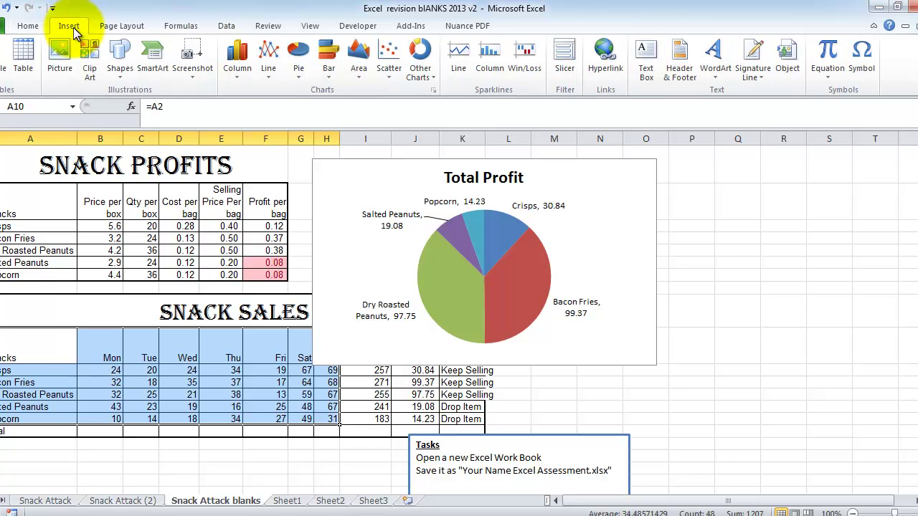
{"action": "left_click", "coordinate": [330, 68]}
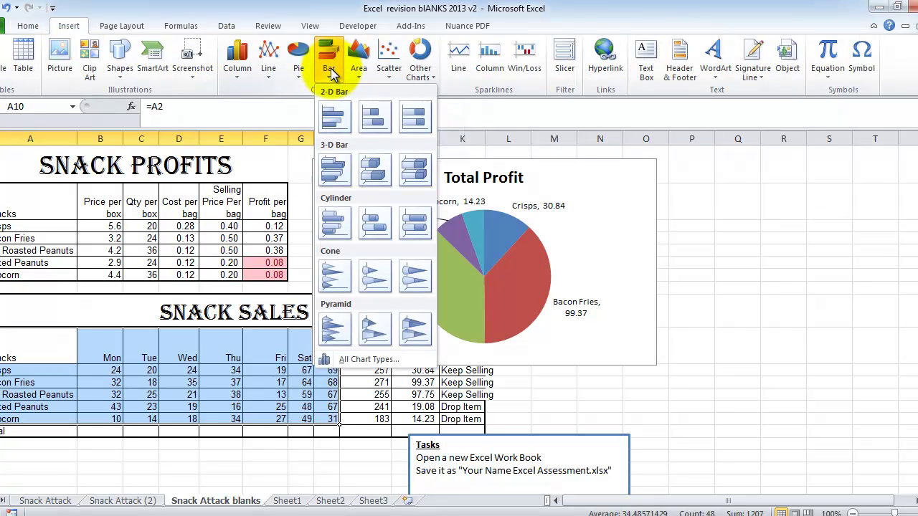
{"action": "left_click", "coordinate": [371, 120]}
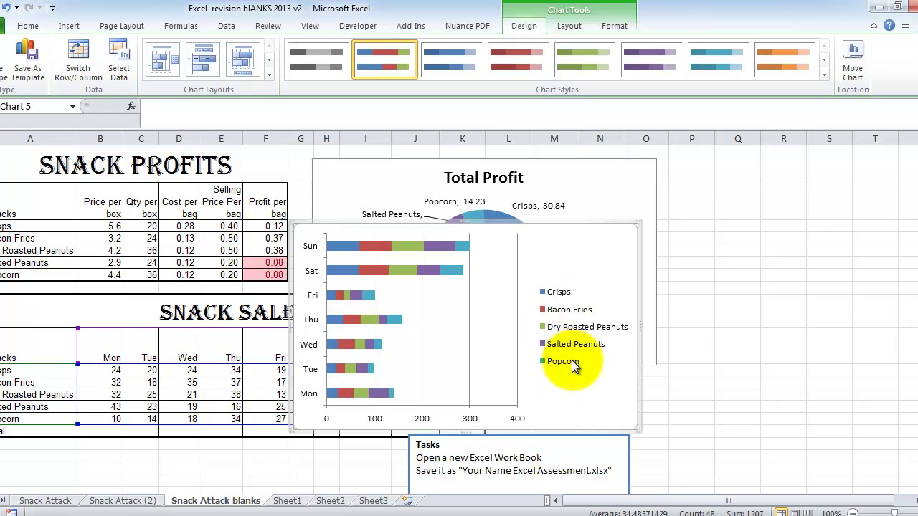
{"action": "left_click", "coordinate": [81, 63]}
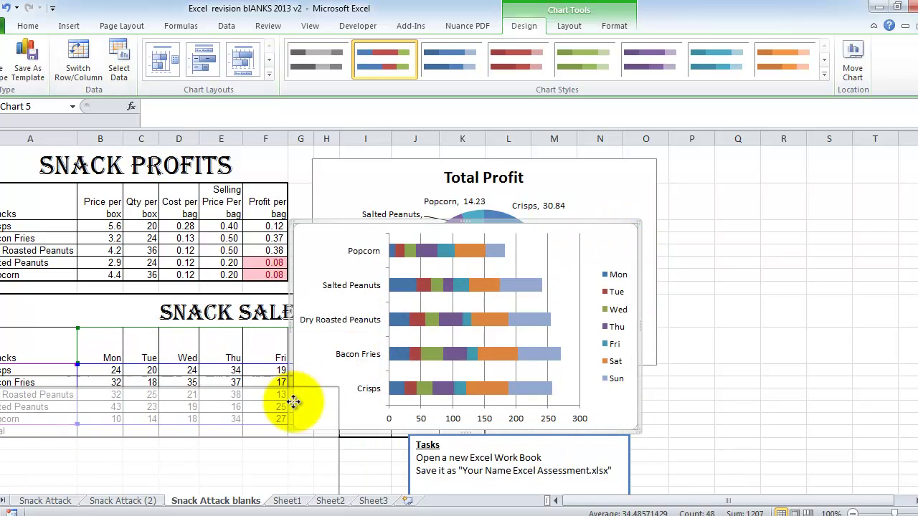
Move the stacked bar chart below the Snack Sales table and the Total Profit pie chart clear of the tables beside column K.
{"action": "left_click_drag", "start_coordinate": [286, 441], "coordinate": [302, 459]}
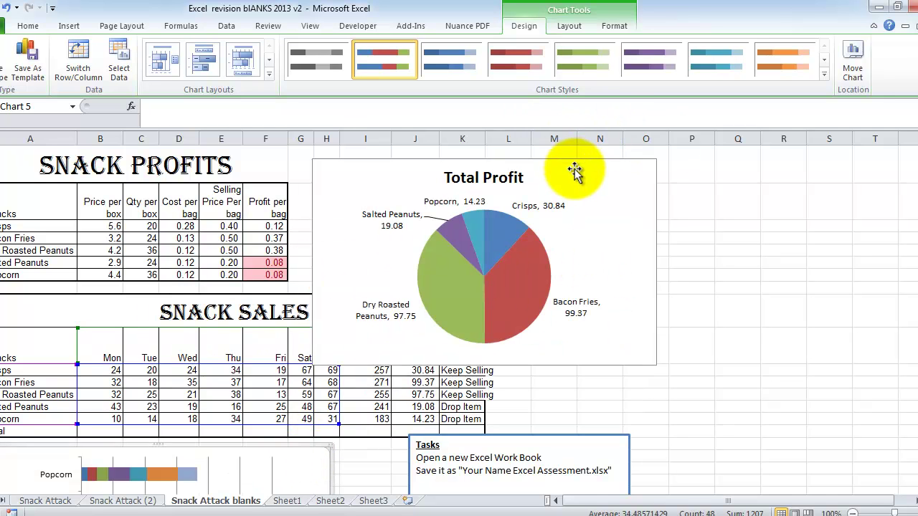
{"action": "mouse_move", "coordinate": [578, 170]}
{"action": "left_mouse_down"}
{"action": "mouse_move", "coordinate": [694, 148]}
{"action": "mouse_move", "coordinate": [724, 166]}
{"action": "mouse_move", "coordinate": [752, 164]}
{"action": "left_mouse_up"}
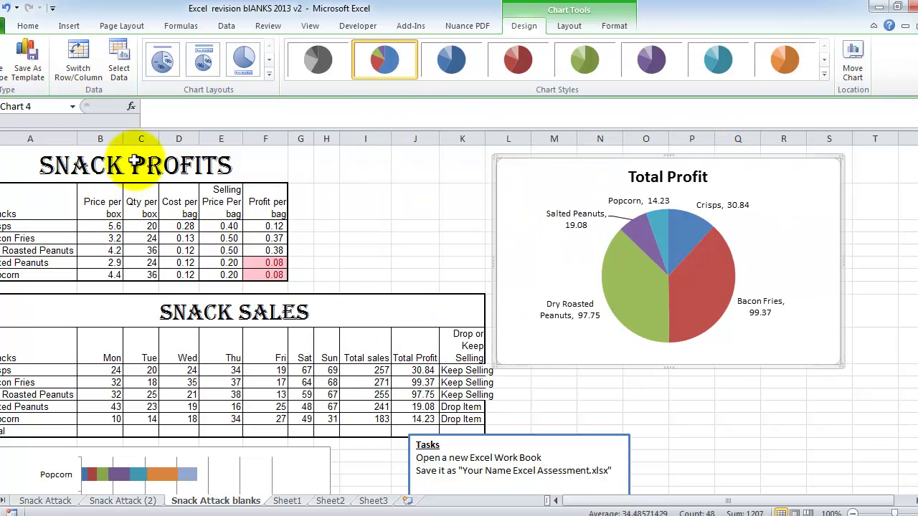
Fill the Snack Profits title and its column header row with light aqua.
{"action": "left_click_drag", "start_coordinate": [113, 161], "coordinate": [113, 201]}
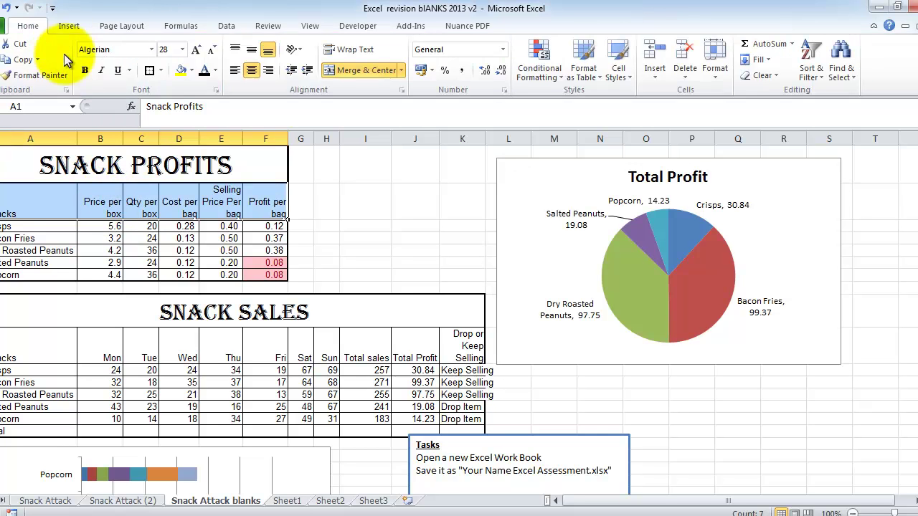
{"action": "left_click", "coordinate": [192, 70]}
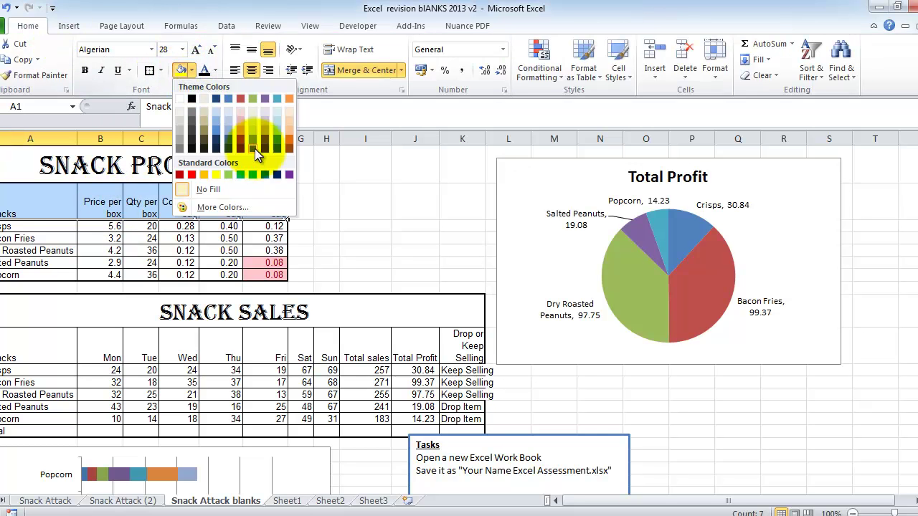
{"action": "left_click", "coordinate": [271, 111]}
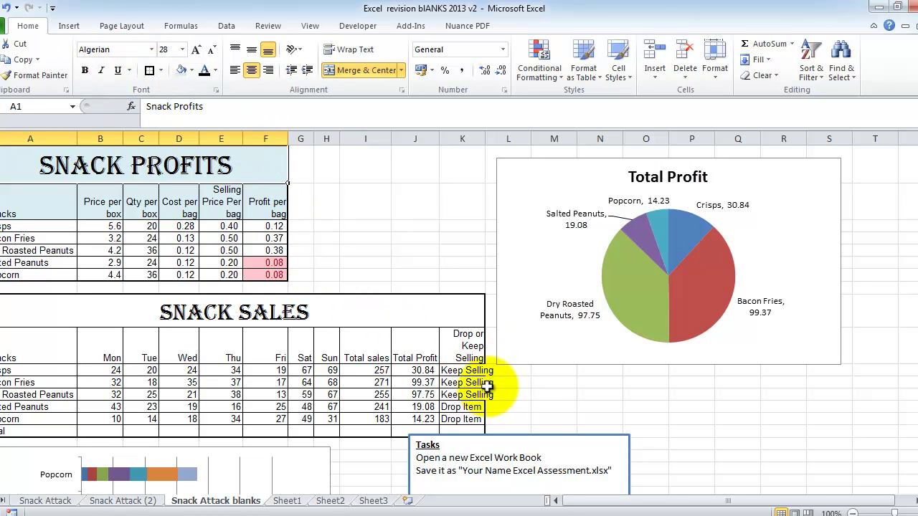
Widen column K to fit the Keep Selling entries and fill the Snack Sales title and header row with the same light aqua.
{"action": "left_click_drag", "start_coordinate": [487, 140], "coordinate": [498, 140]}
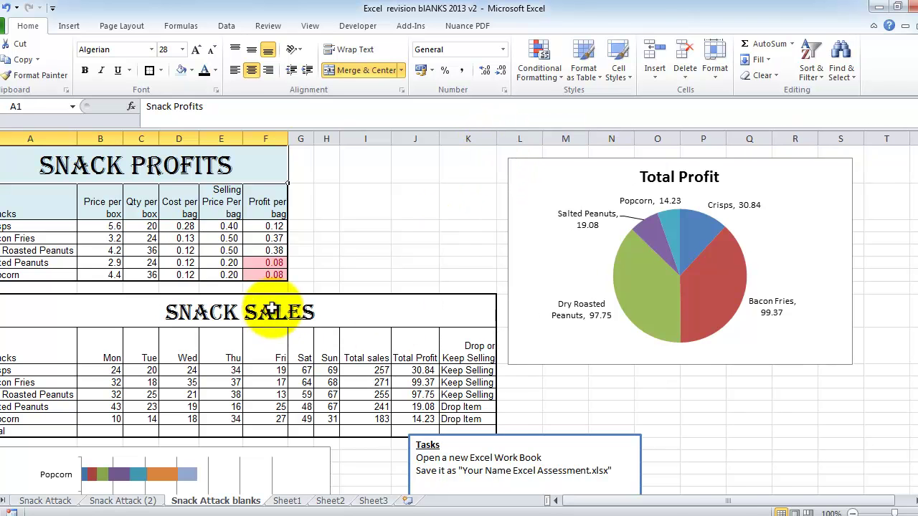
{"action": "left_click_drag", "start_coordinate": [273, 309], "coordinate": [237, 344]}
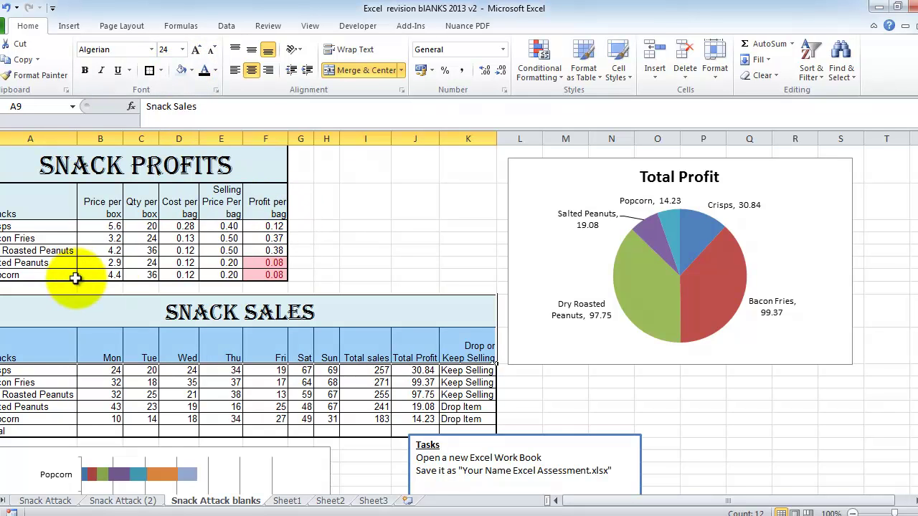
Make the Cost per bag and Profit per bag values in the Snack Profits table bold.
{"action": "left_click_drag", "start_coordinate": [186, 225], "coordinate": [185, 273]}
{"action": "left_click", "coordinate": [84, 70]}
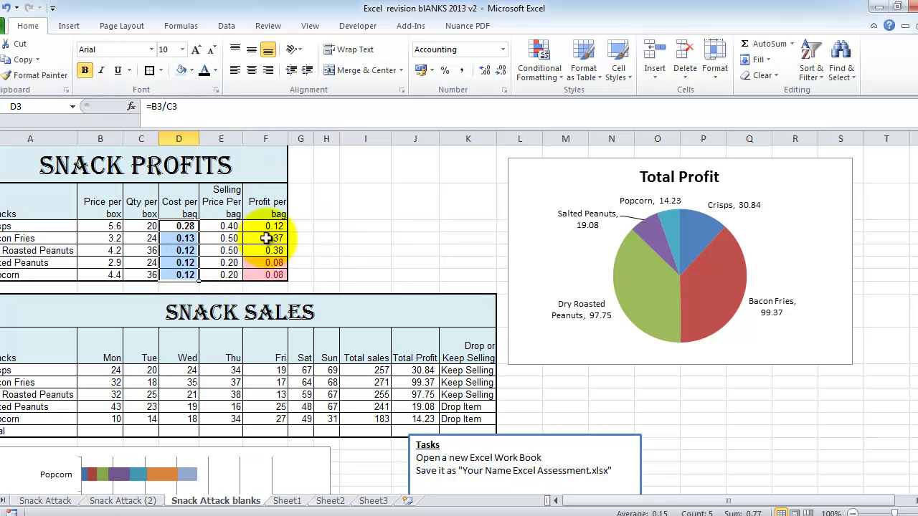
{"action": "left_click_drag", "start_coordinate": [272, 225], "coordinate": [272, 277]}
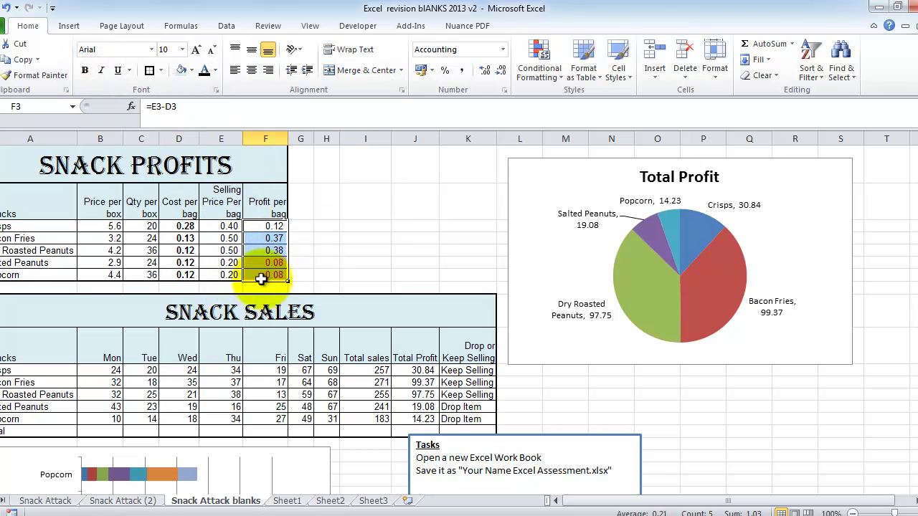
{"action": "left_click", "coordinate": [85, 70]}
Make the Total sales and Total Profit values in the Snack Sales table bold.
{"action": "left_click_drag", "start_coordinate": [366, 370], "coordinate": [376, 425]}
{"action": "left_click", "coordinate": [84, 71]}
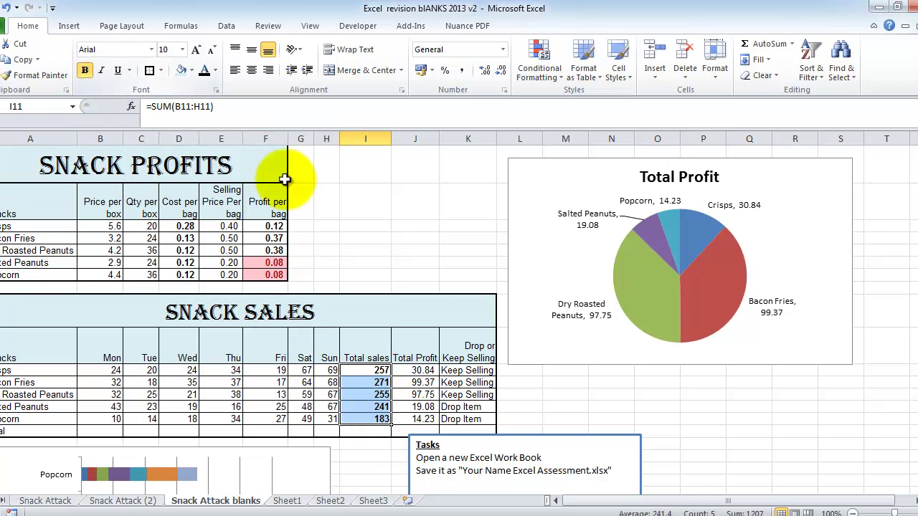
{"action": "left_click_drag", "start_coordinate": [415, 370], "coordinate": [421, 421]}
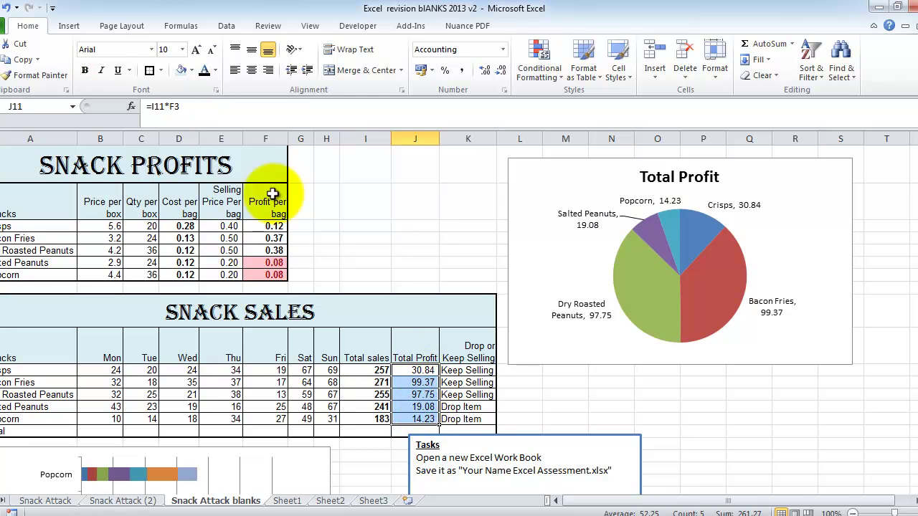
{"action": "left_click", "coordinate": [85, 71]}
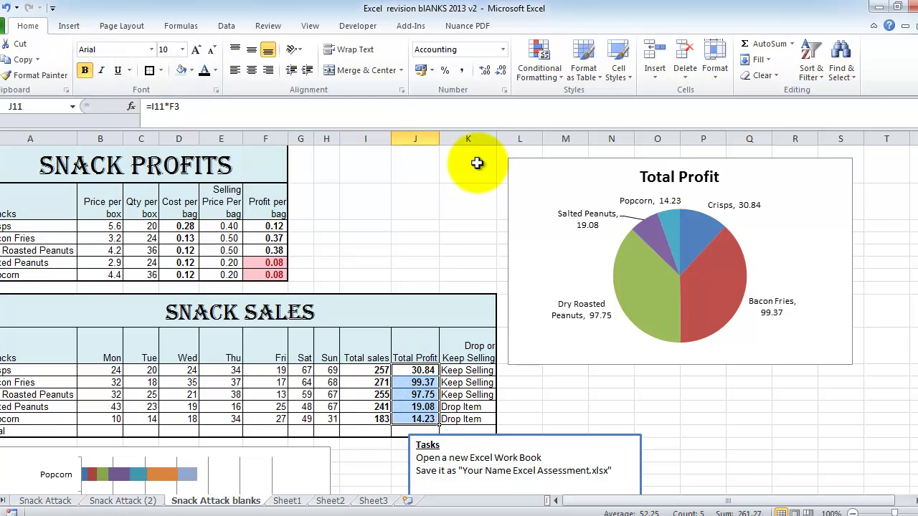